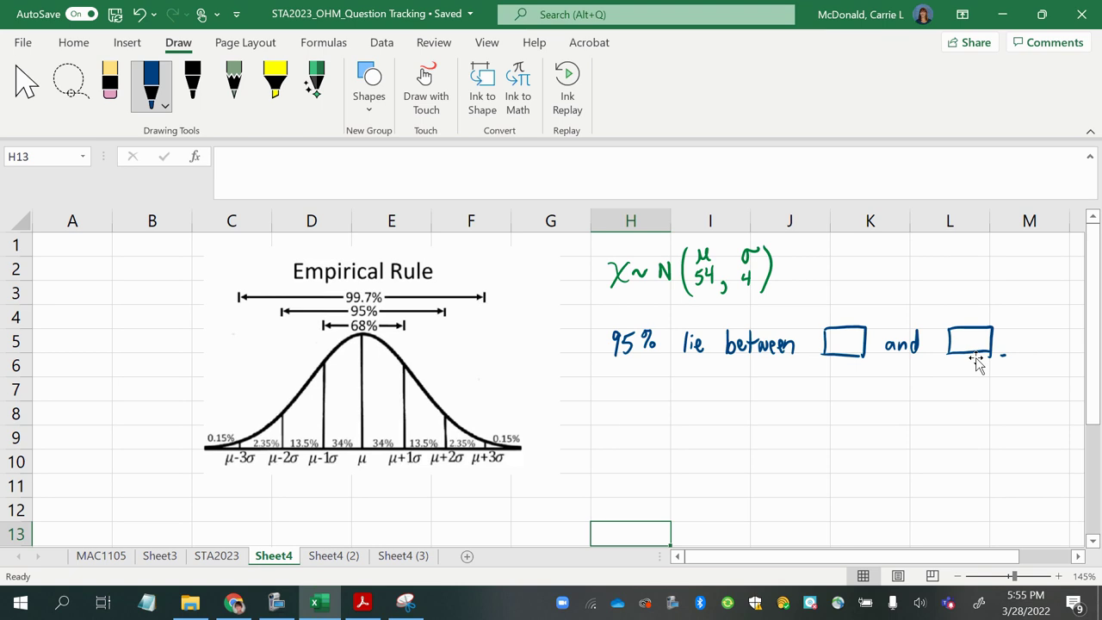
- Highlight the 95% arrow and the μ-2σ and μ+2σ lines in yellow
{"action": "left_click", "coordinate": [275, 81]}
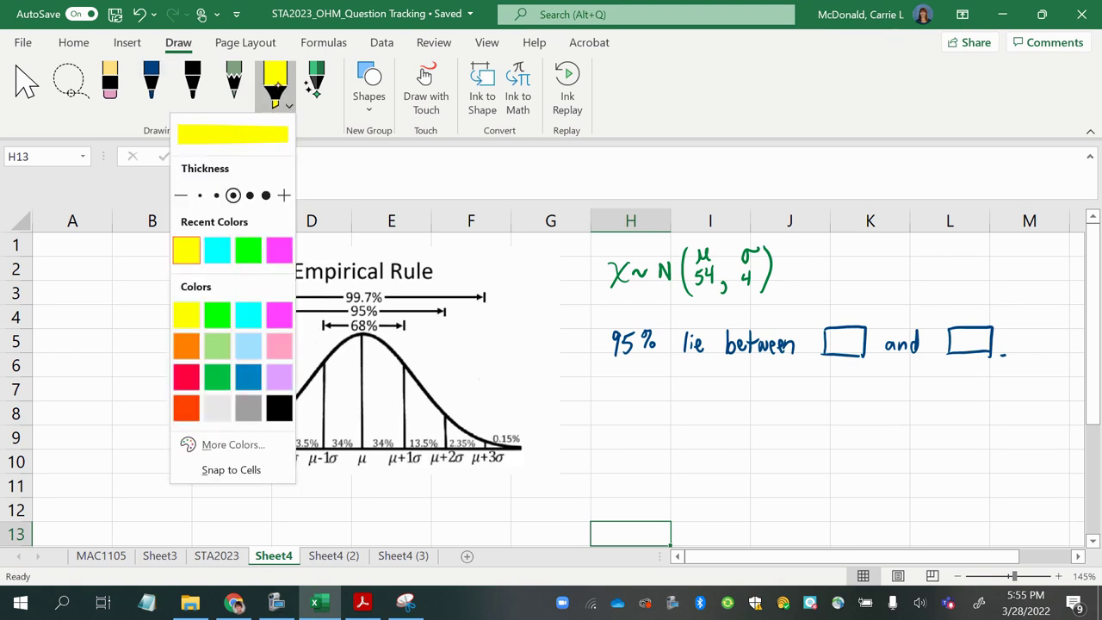
{"action": "left_click_drag", "start_coordinate": [340, 312], "coordinate": [458, 311]}
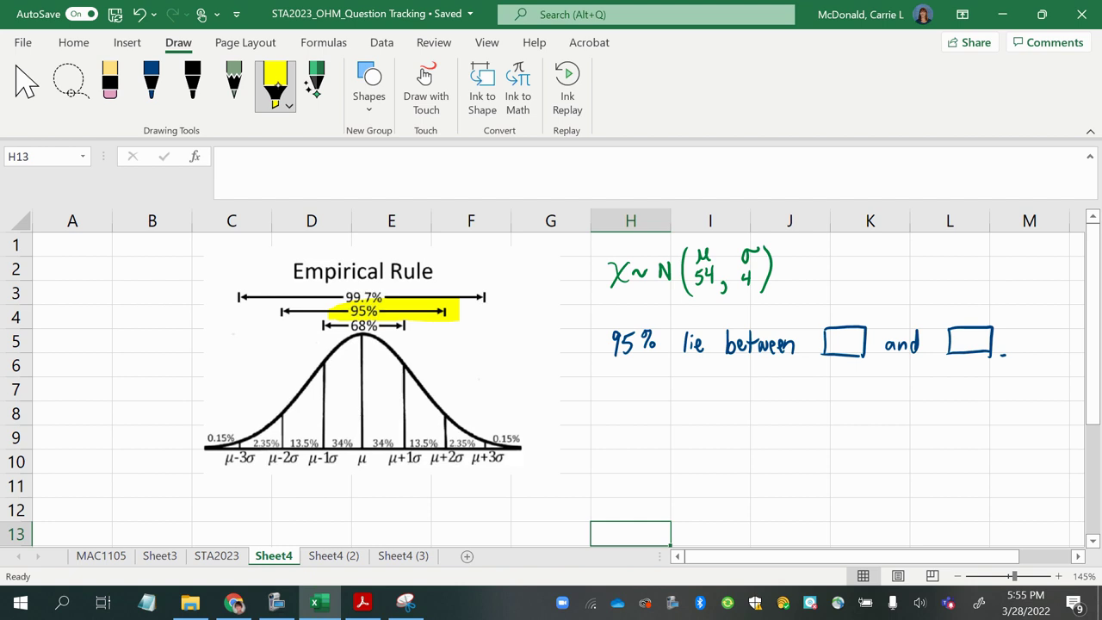
{"action": "left_click_drag", "start_coordinate": [279, 312], "coordinate": [344, 309]}
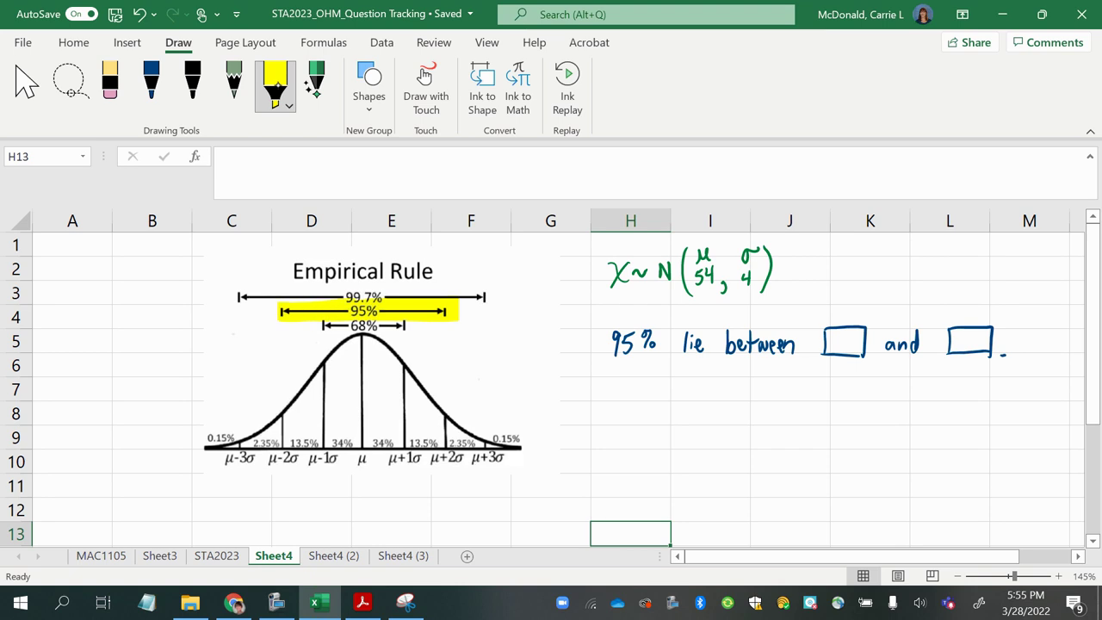
{"action": "left_click_drag", "start_coordinate": [284, 401], "coordinate": [283, 463]}
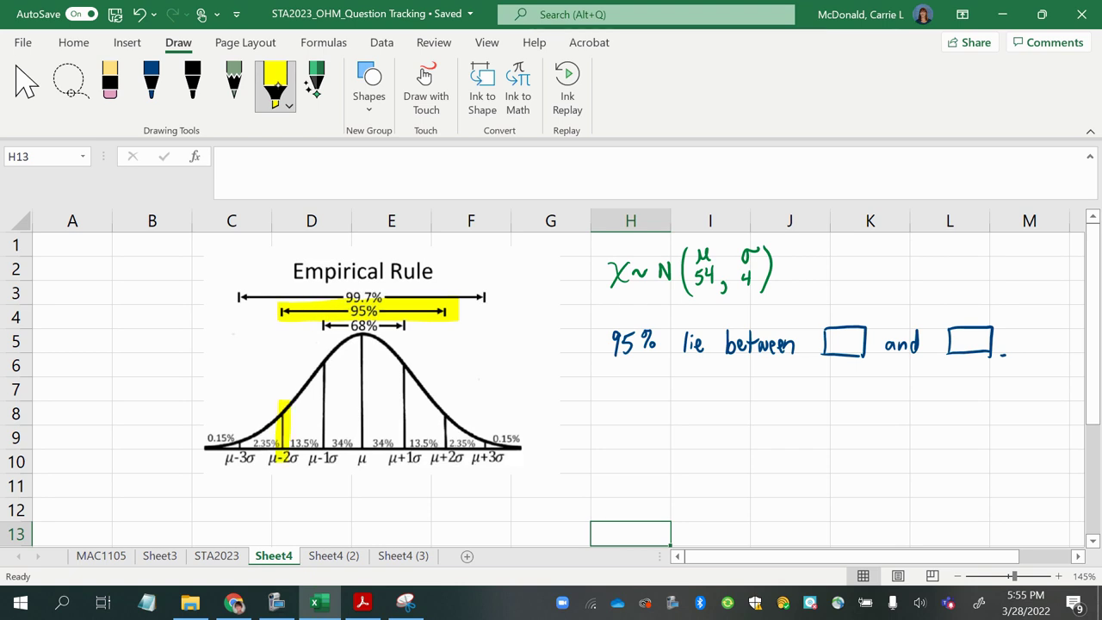
{"action": "left_click_drag", "start_coordinate": [451, 411], "coordinate": [452, 470]}
- With the dark blue pen, write 54-2σ and 54+2σ beneath the ±2σ lines
{"action": "left_click", "coordinate": [151, 81]}
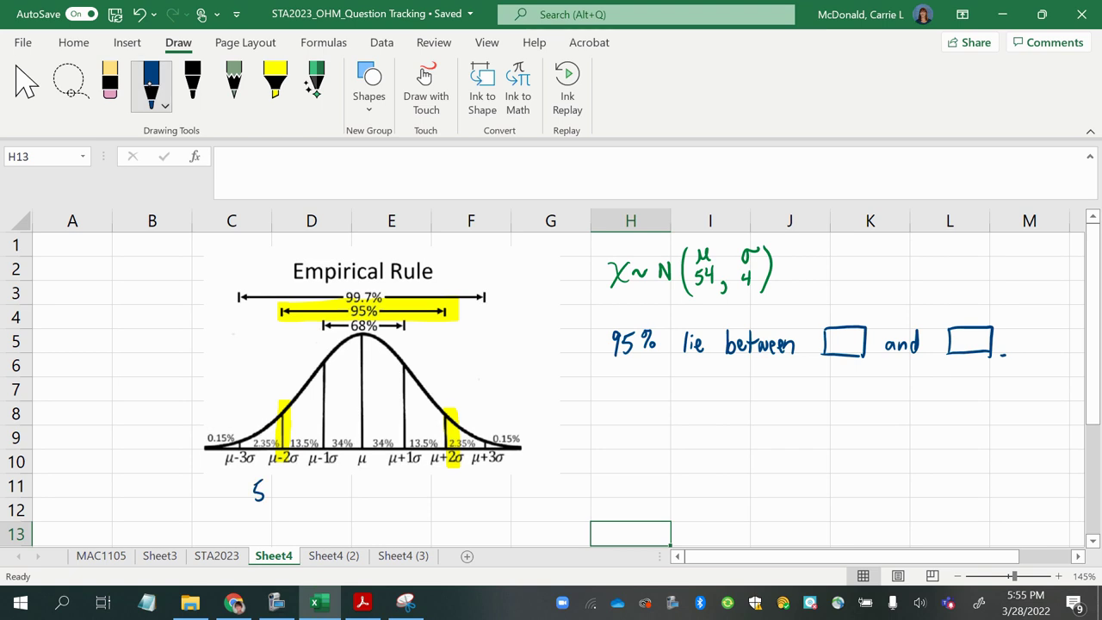
{"action": "mouse_move", "coordinate": [266, 480]}
{"action": "left_mouse_down"}
{"action": "mouse_move", "coordinate": [276, 502]}
{"action": "mouse_move", "coordinate": [282, 489]}
{"action": "mouse_move", "coordinate": [303, 496]}
{"action": "mouse_move", "coordinate": [312, 480]}
{"action": "left_mouse_up"}
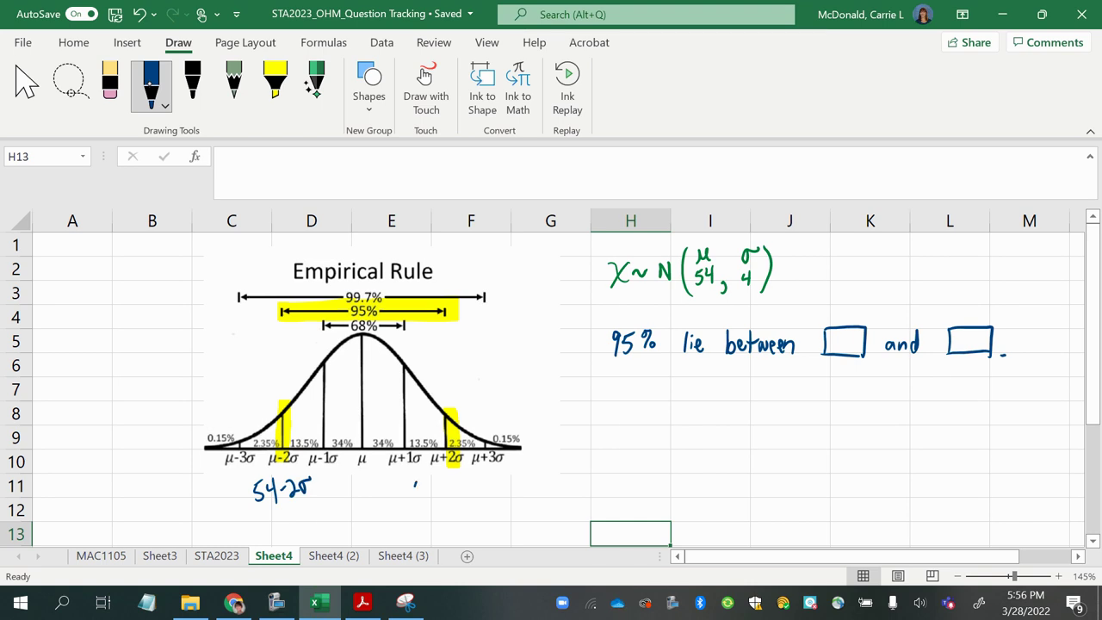
{"action": "left_click_drag", "start_coordinate": [415, 484], "coordinate": [414, 499]}
{"action": "mouse_move", "coordinate": [416, 482]}
{"action": "left_mouse_down"}
{"action": "mouse_move", "coordinate": [443, 496]}
{"action": "mouse_move", "coordinate": [458, 489]}
{"action": "left_mouse_up"}
- Enter =54-2*4 in D12 and =54+2*4 in F12, then ink 62 into the second blank
{"action": "left_click", "coordinate": [284, 513]}
{"action": "type", "text": "="}
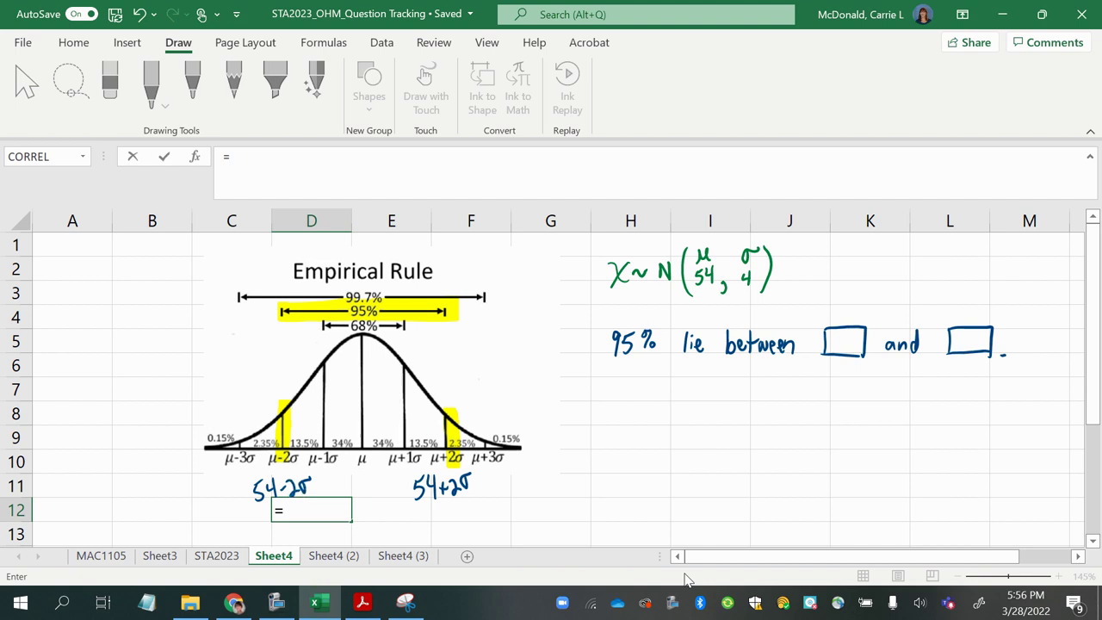
{"action": "type", "text": "54-2*"}
{"action": "type", "text": "4"}
{"action": "key", "text": "Return"}
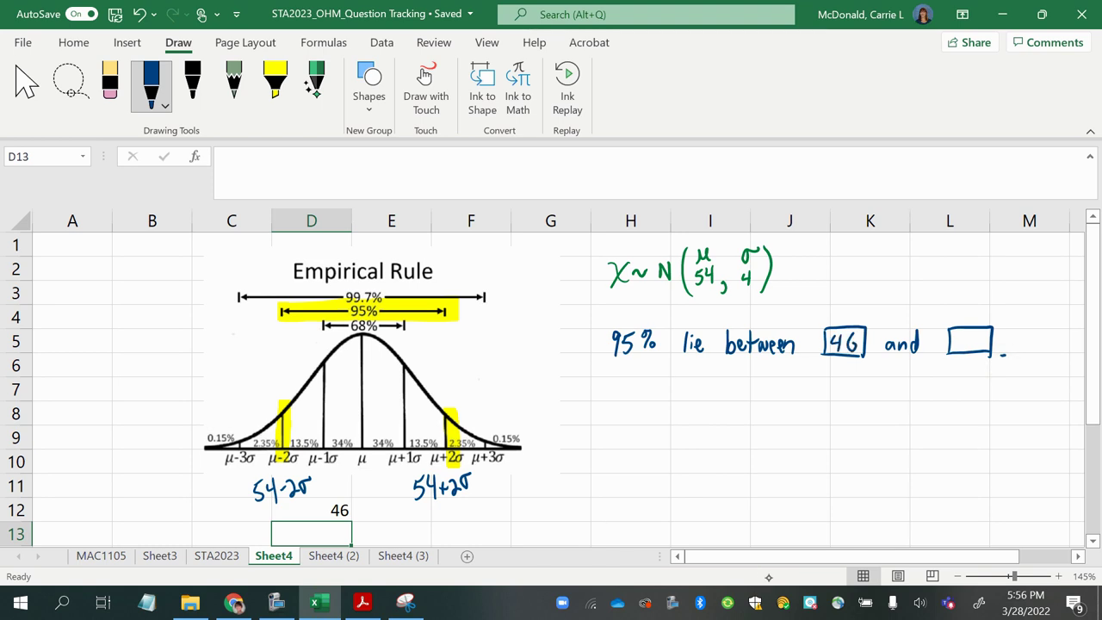
{"action": "left_click", "coordinate": [473, 517]}
{"action": "type", "text": "=5"}
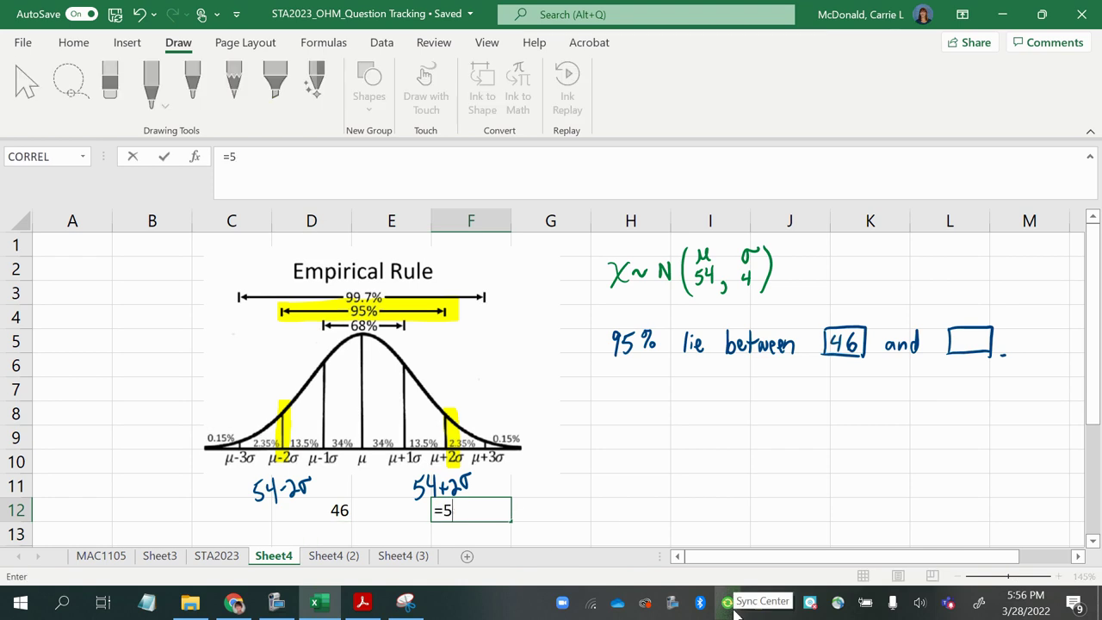
{"action": "type", "text": "4+2*"}
{"action": "type", "text": "4"}
{"action": "key", "text": "Return"}
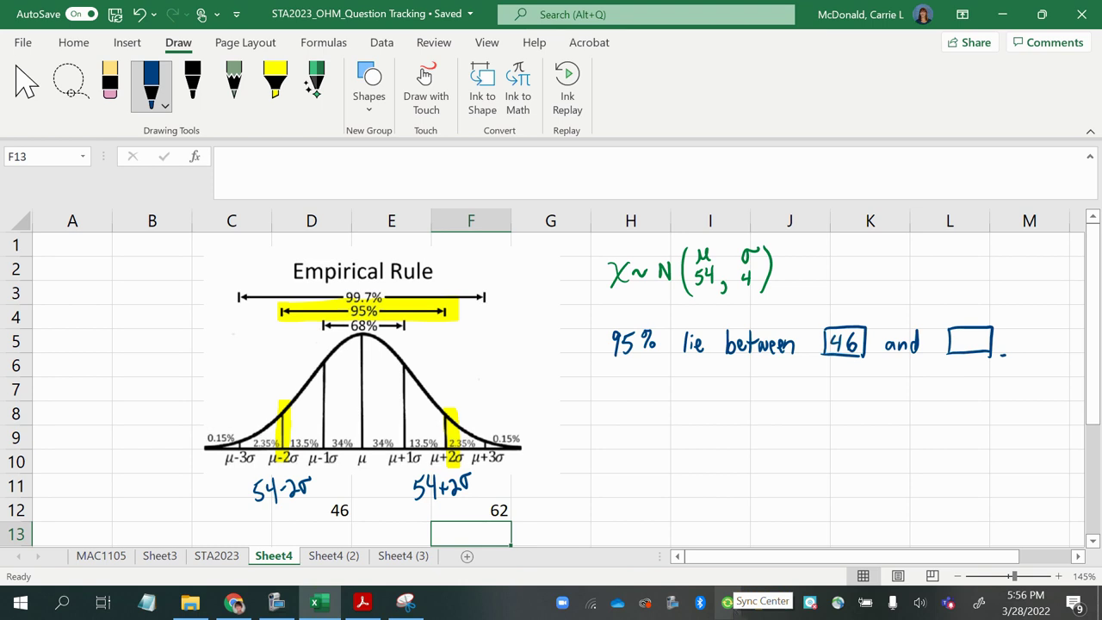
{"action": "mouse_move", "coordinate": [965, 331]}
{"action": "left_mouse_down"}
{"action": "mouse_move", "coordinate": [958, 343]}
{"action": "mouse_move", "coordinate": [981, 350]}
{"action": "left_mouse_up"}
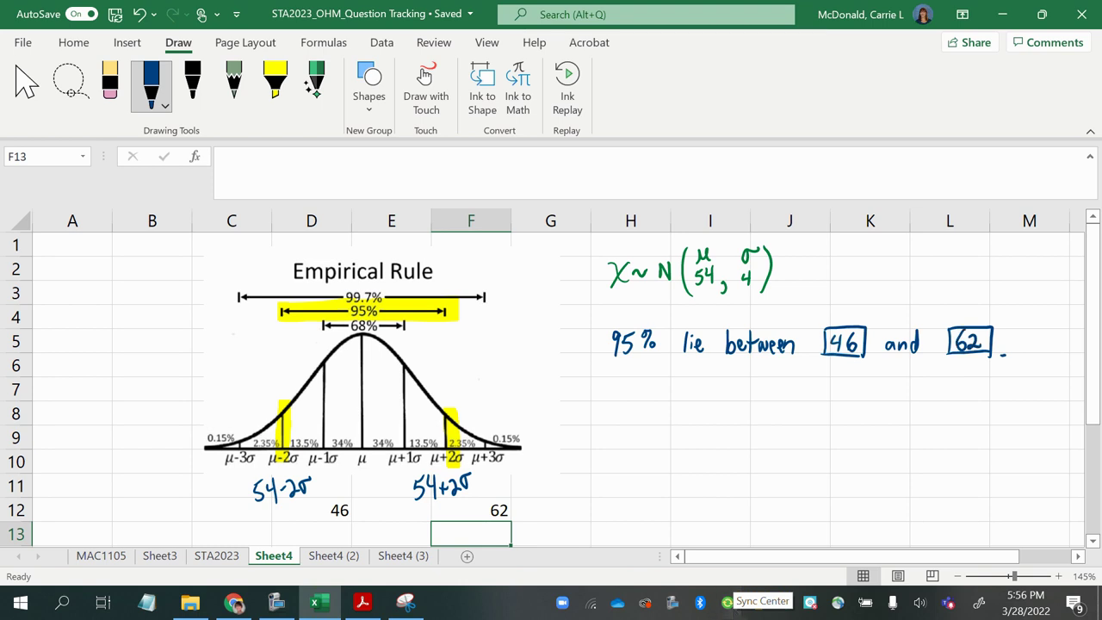
- On Sheet4 (2), ink 54, 50 and 58 under μ, μ-1σ and μ+1σ
{"action": "left_click", "coordinate": [333, 556]}
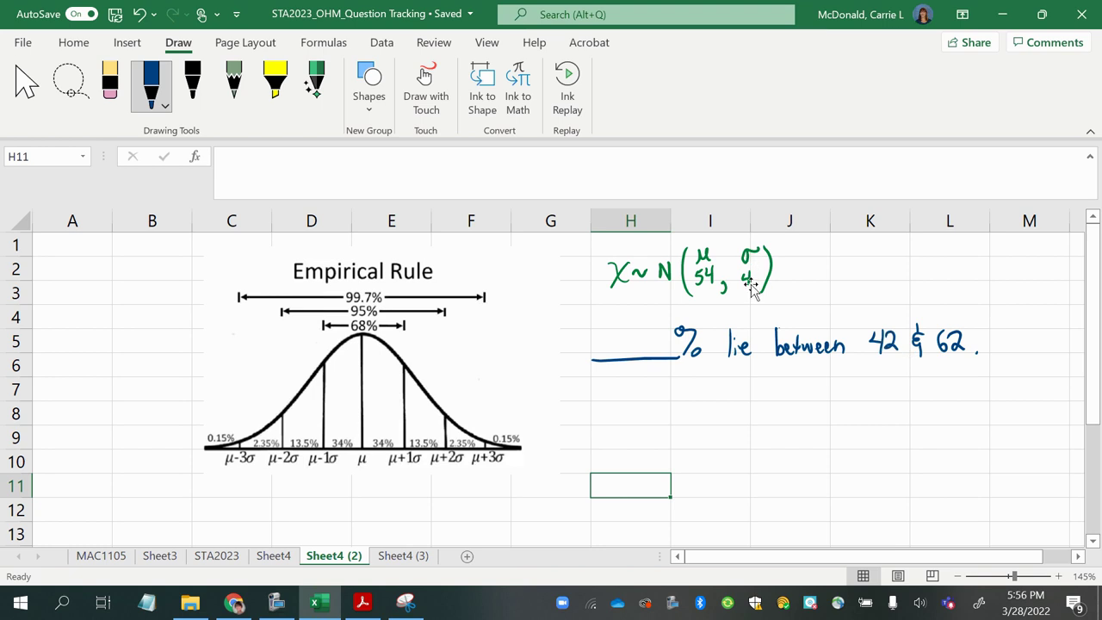
{"action": "mouse_move", "coordinate": [365, 470]}
{"action": "left_mouse_down"}
{"action": "mouse_move", "coordinate": [368, 487]}
{"action": "mouse_move", "coordinate": [313, 490]}
{"action": "mouse_move", "coordinate": [323, 474]}
{"action": "left_mouse_up"}
{"action": "left_click_drag", "start_coordinate": [328, 476], "coordinate": [327, 476]}
{"action": "left_click_drag", "start_coordinate": [403, 470], "coordinate": [396, 490]}
{"action": "mouse_move", "coordinate": [395, 471]}
{"action": "left_mouse_down"}
{"action": "mouse_move", "coordinate": [412, 487]}
{"action": "mouse_move", "coordinate": [419, 470]}
{"action": "left_mouse_up"}
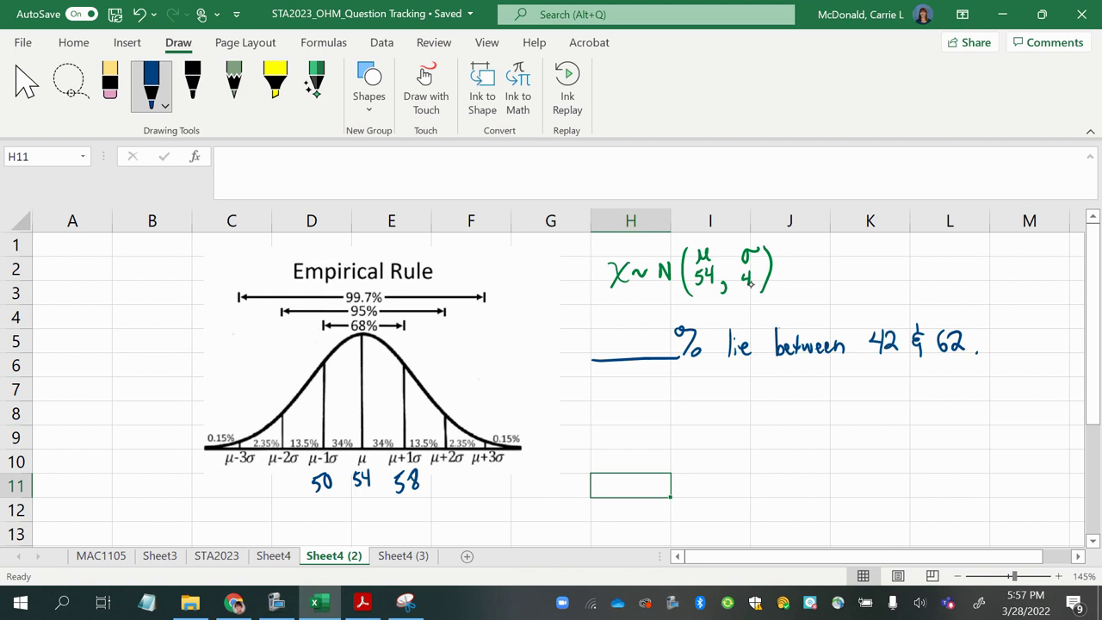
- Ink 46, 42, 62 and 66 under the ±2σ and ±3σ marks
{"action": "left_click_drag", "start_coordinate": [282, 472], "coordinate": [281, 492]}
{"action": "left_click_drag", "start_coordinate": [295, 474], "coordinate": [291, 482]}
{"action": "left_click_drag", "start_coordinate": [438, 474], "coordinate": [462, 491]}
{"action": "left_click_drag", "start_coordinate": [244, 476], "coordinate": [258, 487]}
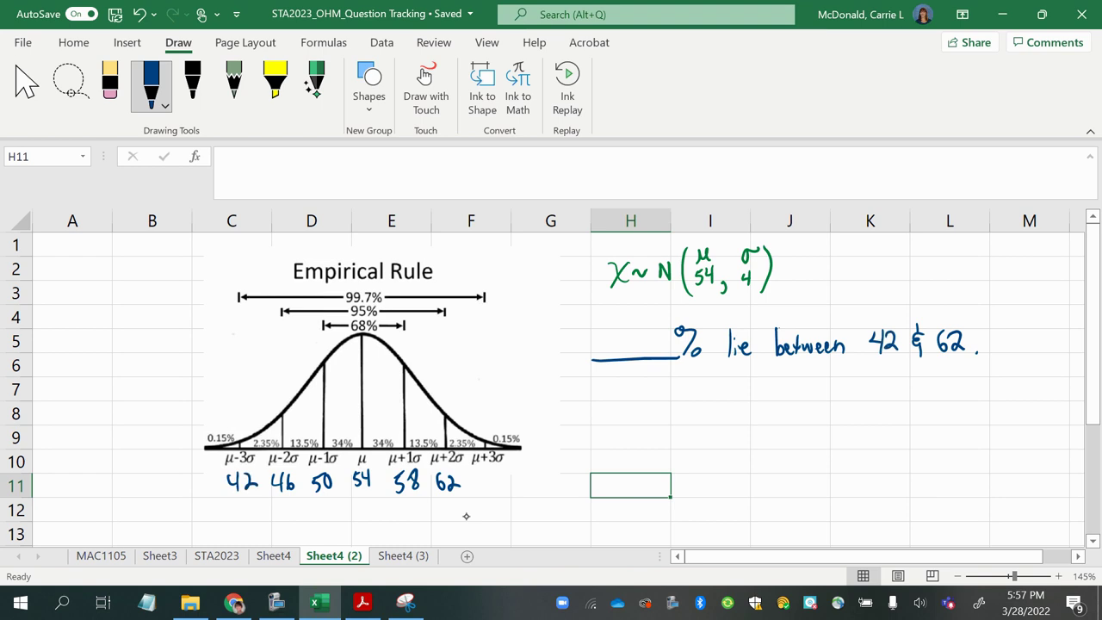
{"action": "left_click_drag", "start_coordinate": [479, 478], "coordinate": [500, 489]}
- Highlight the μ+2σ mark and 62 in yellow, and the μ-3σ mark and 42 in cyan
{"action": "left_click", "coordinate": [276, 80]}
{"action": "left_click_drag", "start_coordinate": [446, 401], "coordinate": [445, 505]}
{"action": "left_click", "coordinate": [275, 86]}
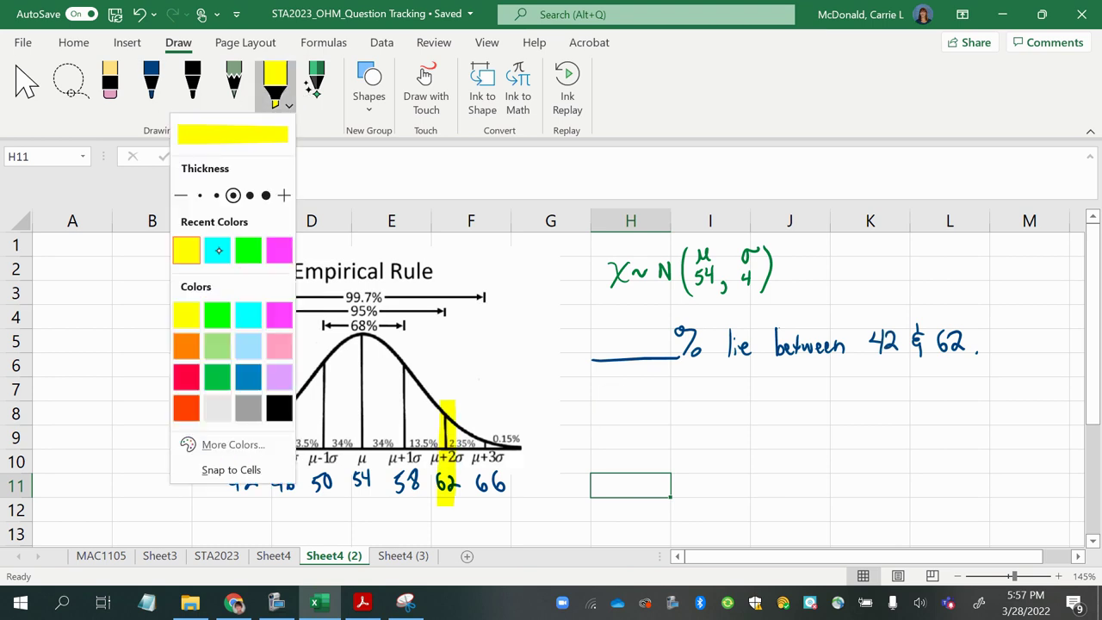
{"action": "left_click", "coordinate": [219, 251]}
{"action": "left_click_drag", "start_coordinate": [240, 431], "coordinate": [243, 508]}
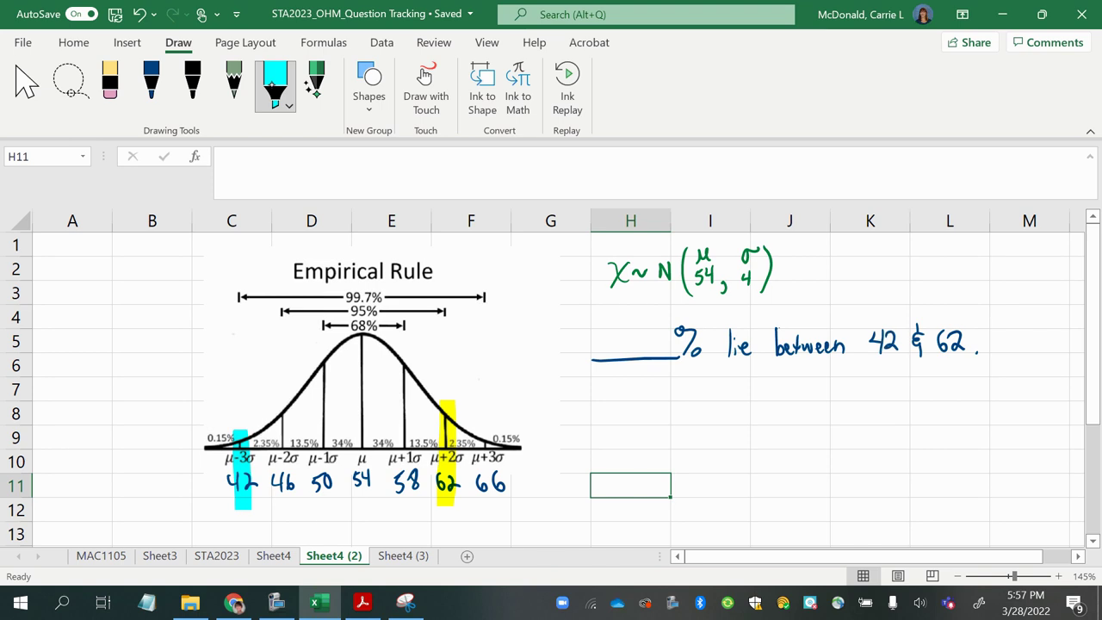
- With the yellow highlighter, mark the 95% arrow and shade under the curve from μ-2σ
{"action": "left_click", "coordinate": [289, 105]}
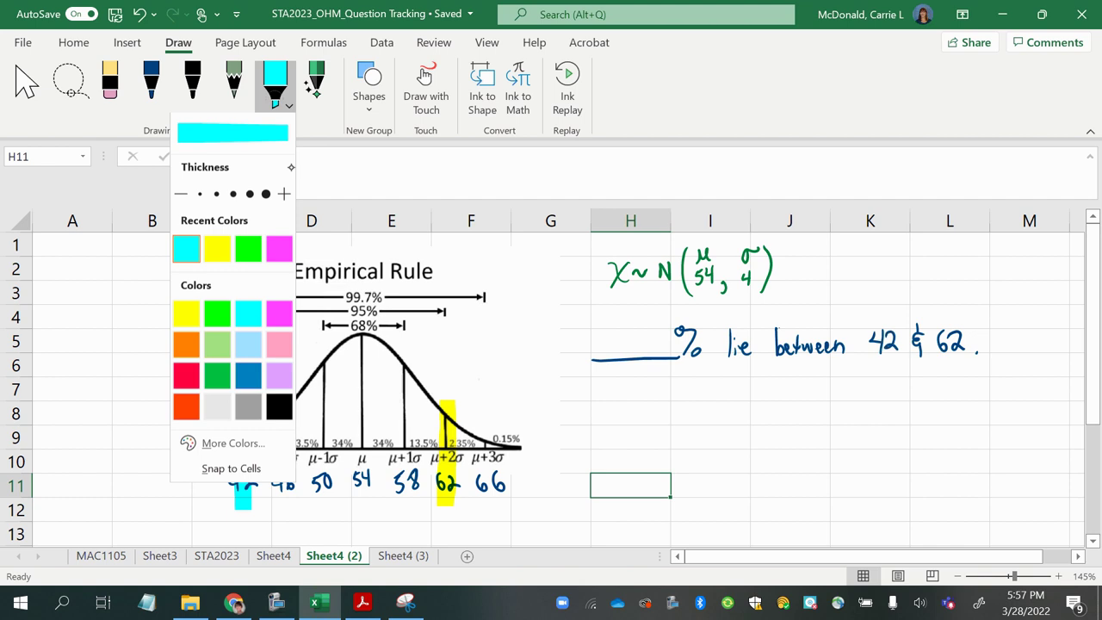
{"action": "left_click", "coordinate": [217, 249]}
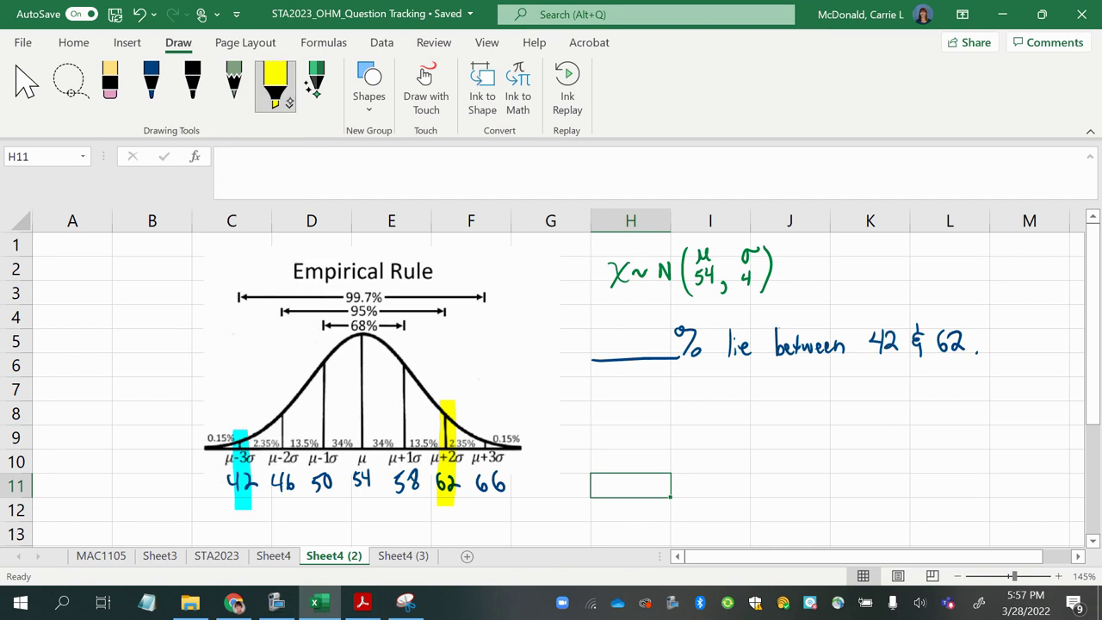
{"action": "left_click_drag", "start_coordinate": [282, 310], "coordinate": [447, 311]}
{"action": "left_click_drag", "start_coordinate": [277, 444], "coordinate": [333, 362]}
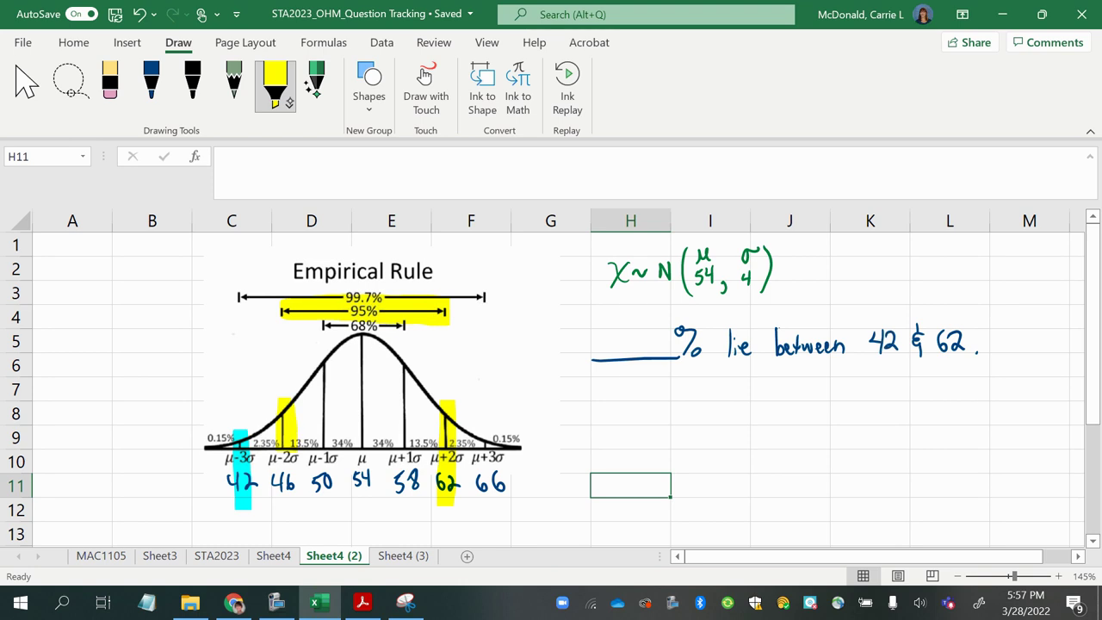
{"action": "mouse_move", "coordinate": [326, 444]}
{"action": "left_mouse_down"}
{"action": "mouse_move", "coordinate": [370, 341]}
{"action": "mouse_move", "coordinate": [429, 403]}
{"action": "mouse_move", "coordinate": [435, 454]}
{"action": "left_mouse_up"}
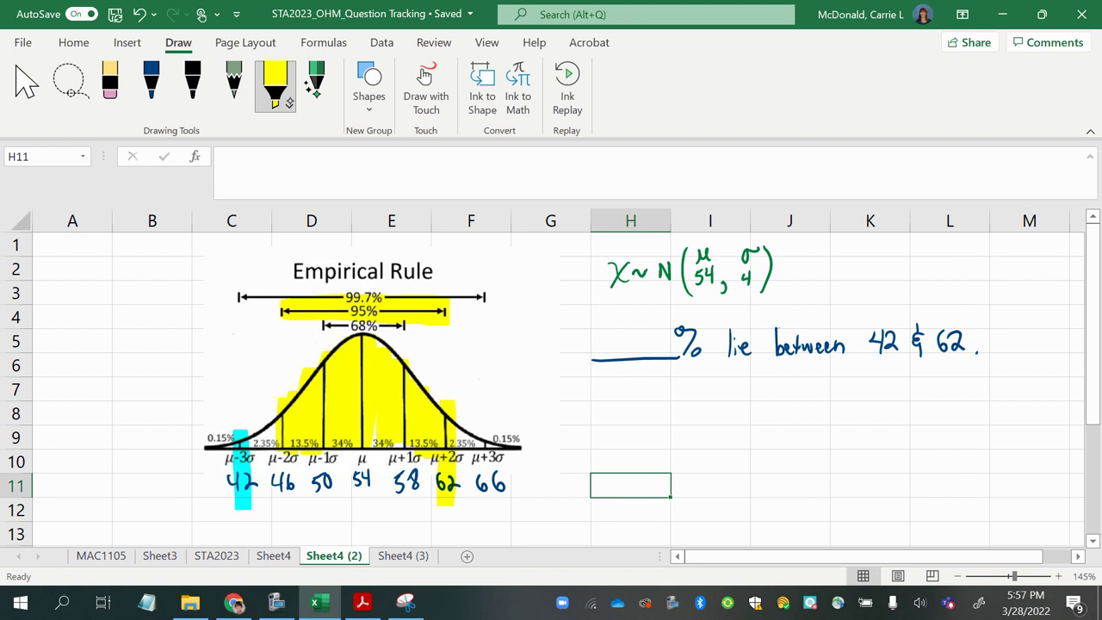
- Erase the yellow shading and re-shade the area from μ to μ+2σ yellow
{"action": "left_click", "coordinate": [110, 84]}
{"action": "left_click", "coordinate": [361, 388]}
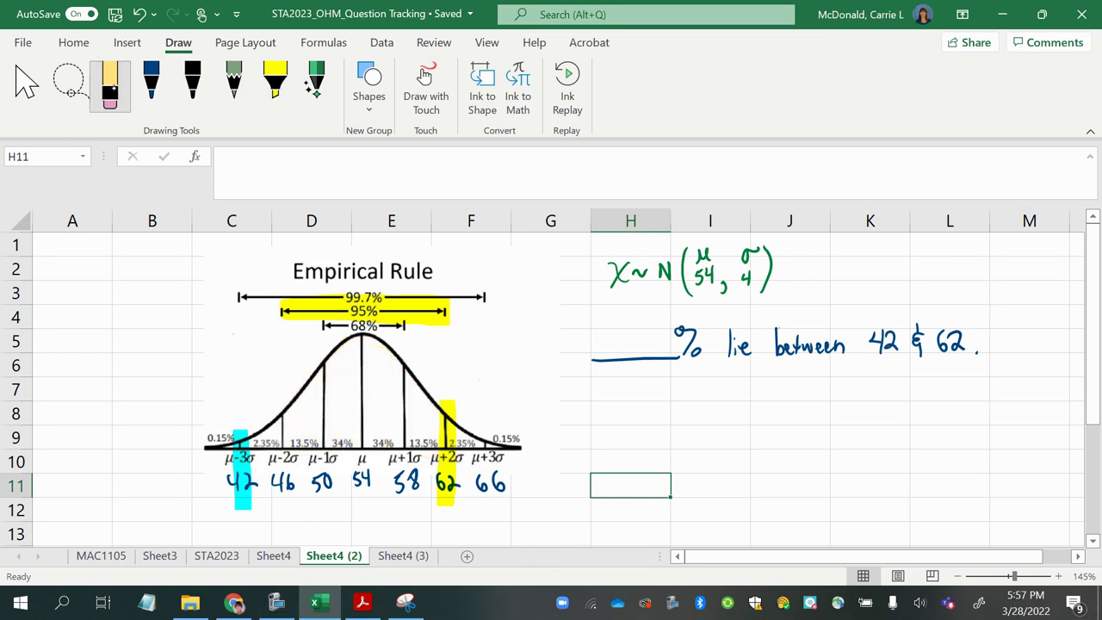
{"action": "left_click", "coordinate": [276, 84]}
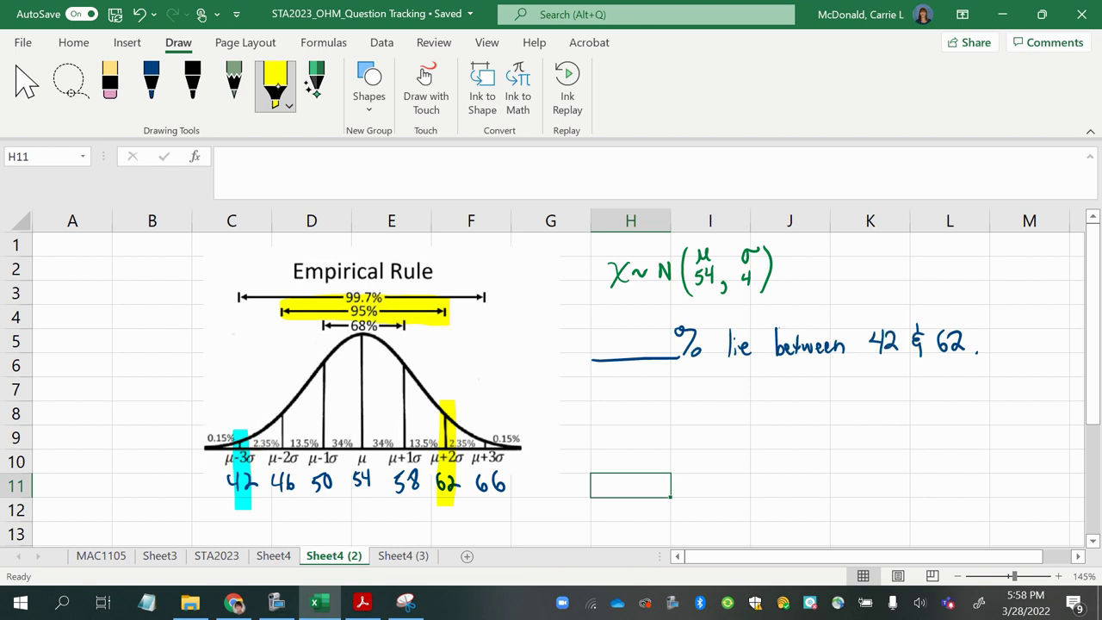
{"action": "mouse_move", "coordinate": [368, 333]}
{"action": "left_mouse_down"}
{"action": "mouse_move", "coordinate": [372, 449]}
{"action": "mouse_move", "coordinate": [435, 452]}
{"action": "mouse_move", "coordinate": [392, 361]}
{"action": "mouse_move", "coordinate": [387, 400]}
{"action": "mouse_move", "coordinate": [406, 420]}
{"action": "left_mouse_up"}
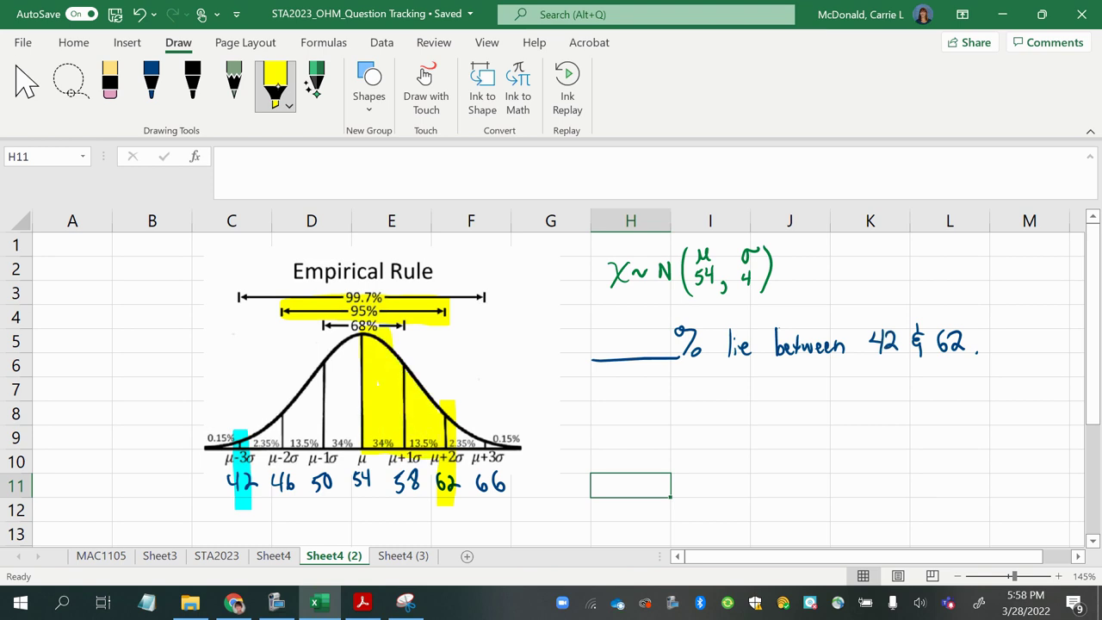
- Shade the area between μ-1σ and μ cyan, filling the white gap
{"action": "left_click", "coordinate": [289, 105]}
{"action": "left_click", "coordinate": [215, 249]}
{"action": "left_click", "coordinate": [268, 120]}
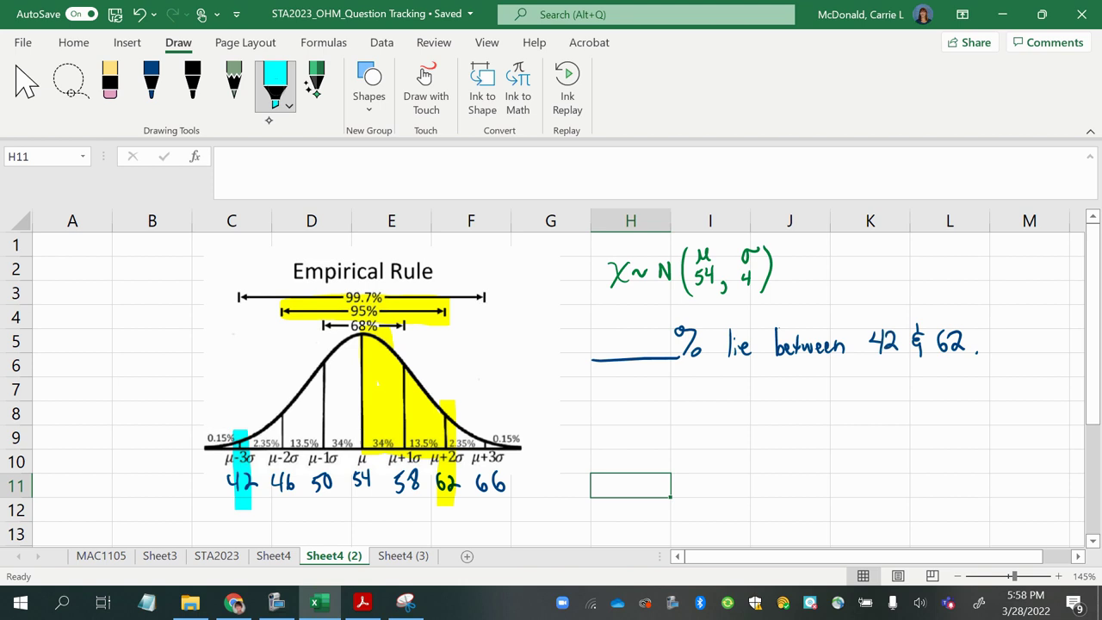
{"action": "left_click_drag", "start_coordinate": [354, 332], "coordinate": [352, 439]}
{"action": "left_click_drag", "start_coordinate": [344, 352], "coordinate": [348, 439]}
{"action": "left_click_drag", "start_coordinate": [358, 370], "coordinate": [358, 453]}
{"action": "mouse_move", "coordinate": [345, 342]}
{"action": "left_mouse_down"}
{"action": "mouse_move", "coordinate": [297, 428]}
{"action": "mouse_move", "coordinate": [252, 445]}
{"action": "mouse_move", "coordinate": [349, 436]}
{"action": "left_mouse_up"}
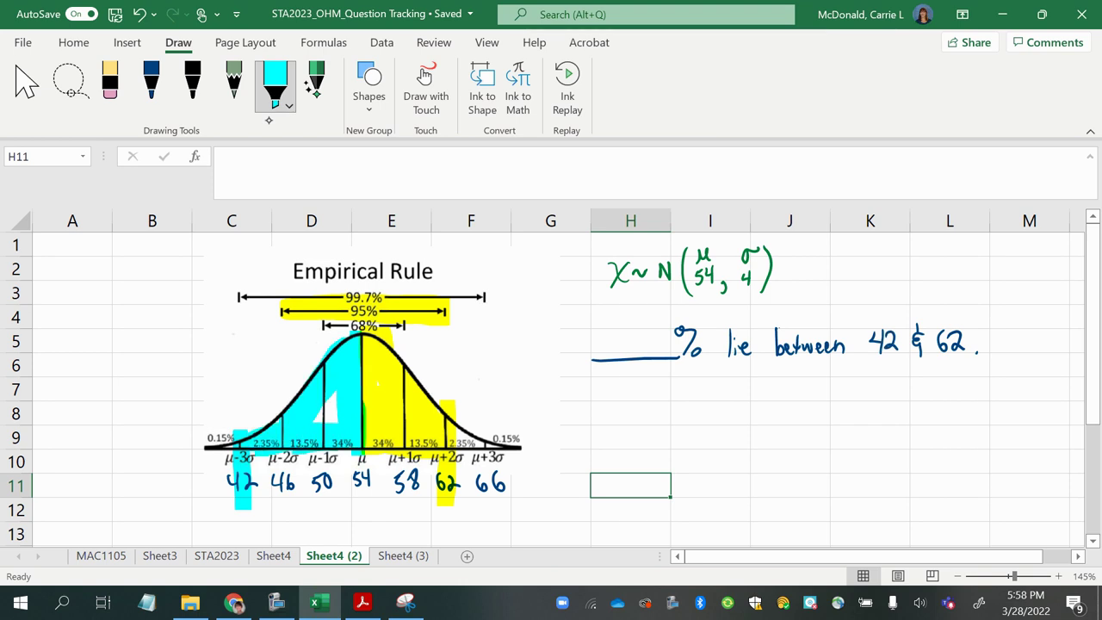
{"action": "left_click_drag", "start_coordinate": [334, 393], "coordinate": [315, 422]}
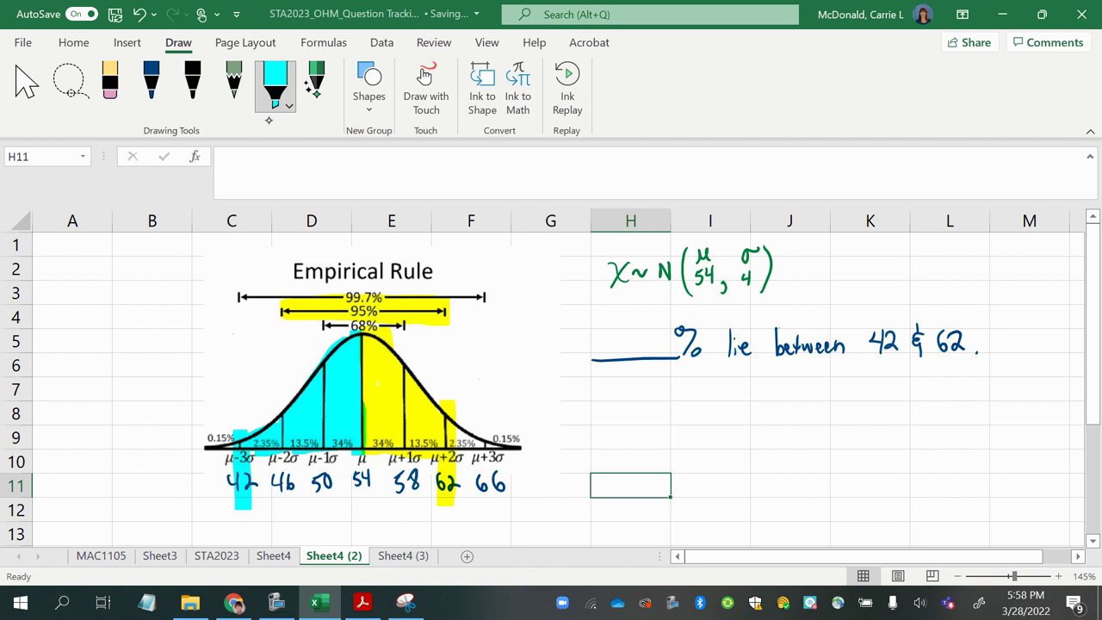
- Try yellow strokes over 46 and above μ-2σ, then undo them with Ctrl+Z
{"action": "left_click", "coordinate": [192, 82]}
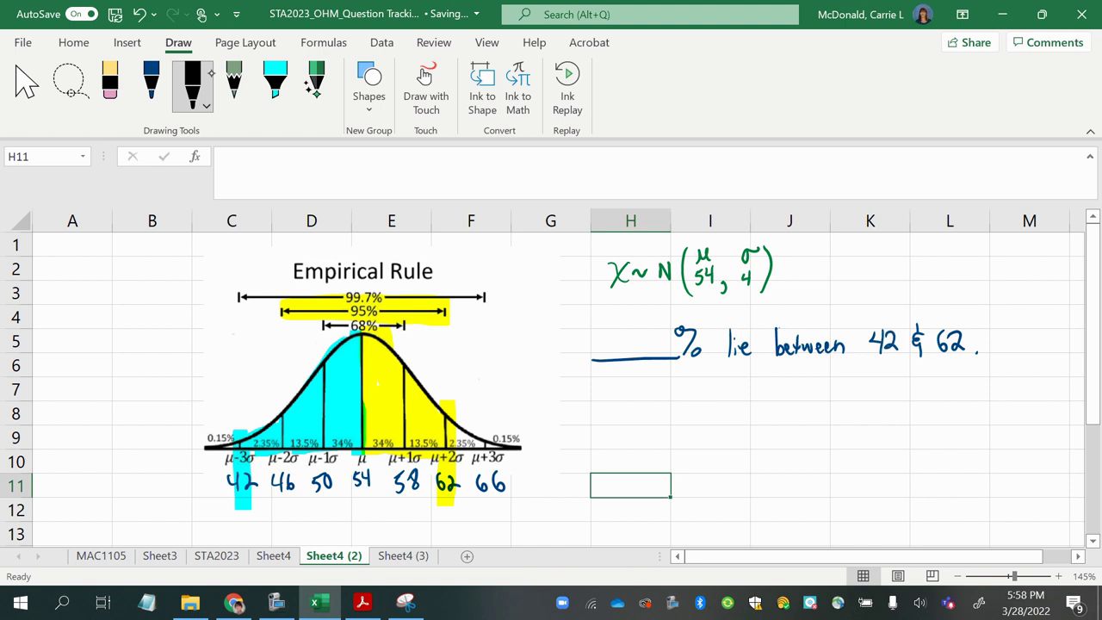
{"action": "left_click", "coordinate": [274, 81]}
{"action": "left_click", "coordinate": [275, 90]}
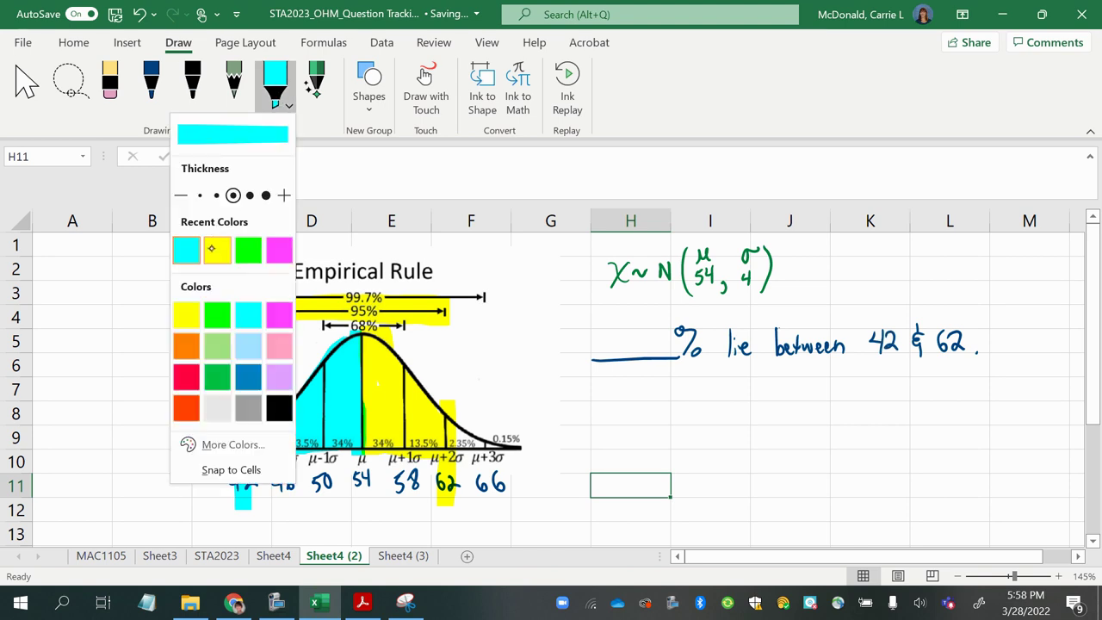
{"action": "left_click", "coordinate": [214, 235]}
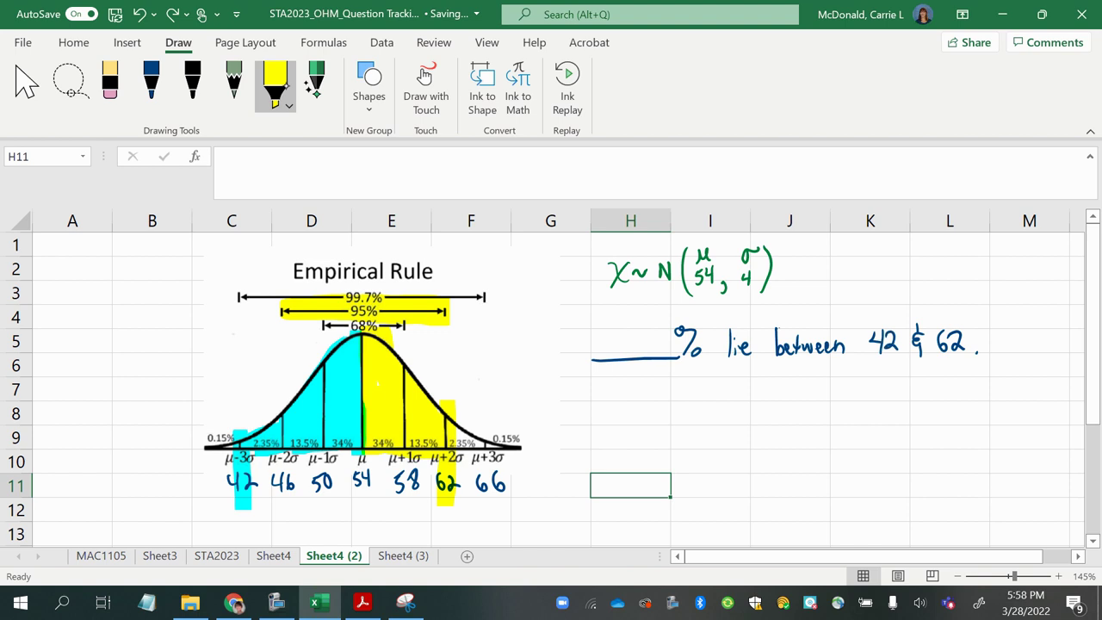
{"action": "left_click", "coordinate": [275, 86]}
{"action": "left_click", "coordinate": [276, 82]}
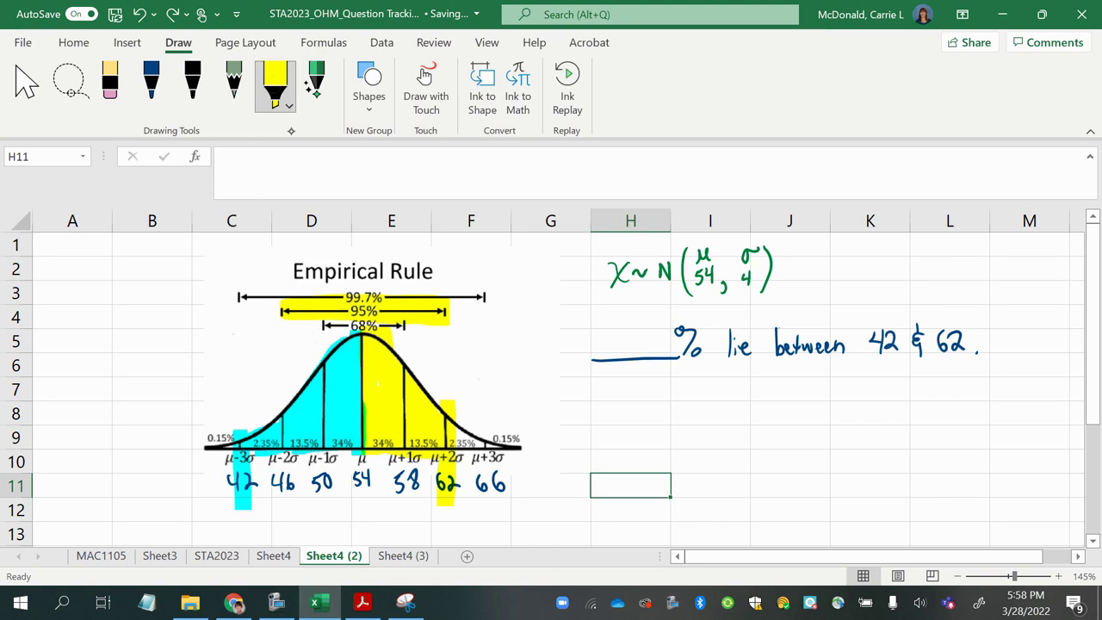
{"action": "left_click_drag", "start_coordinate": [284, 467], "coordinate": [284, 498]}
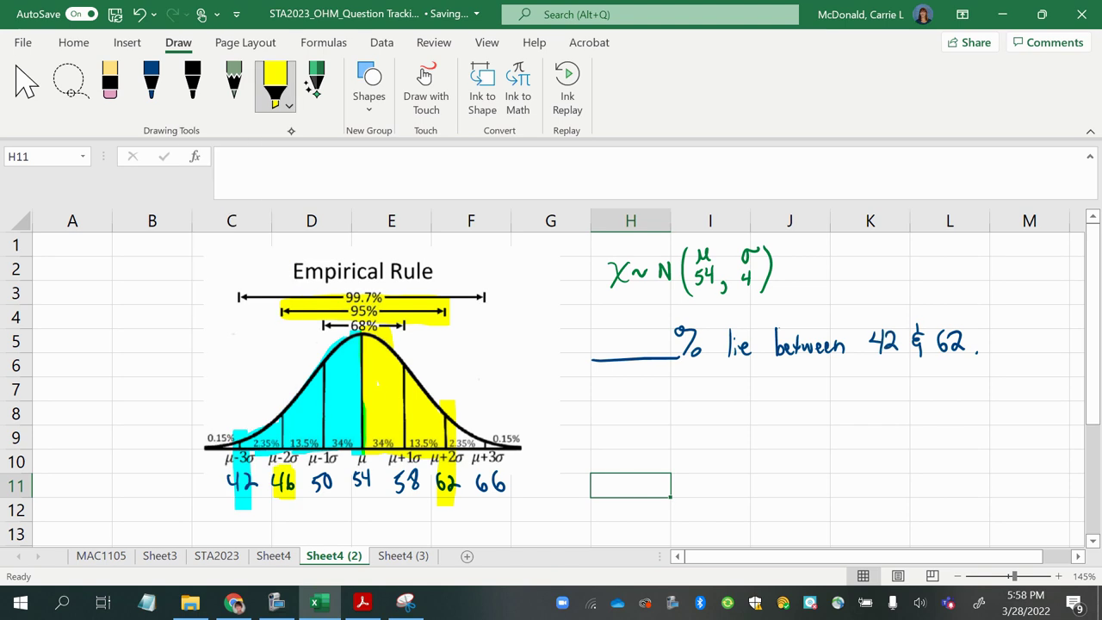
{"action": "mouse_move", "coordinate": [285, 412]}
{"action": "left_mouse_down"}
{"action": "mouse_move", "coordinate": [285, 453]}
{"action": "mouse_move", "coordinate": [344, 431]}
{"action": "mouse_move", "coordinate": [297, 396]}
{"action": "mouse_move", "coordinate": [353, 353]}
{"action": "left_mouse_up"}
{"action": "key", "text": "ctrl+z"}
{"action": "key", "text": "ctrl+z"}
{"action": "key", "text": "ctrl+z"}
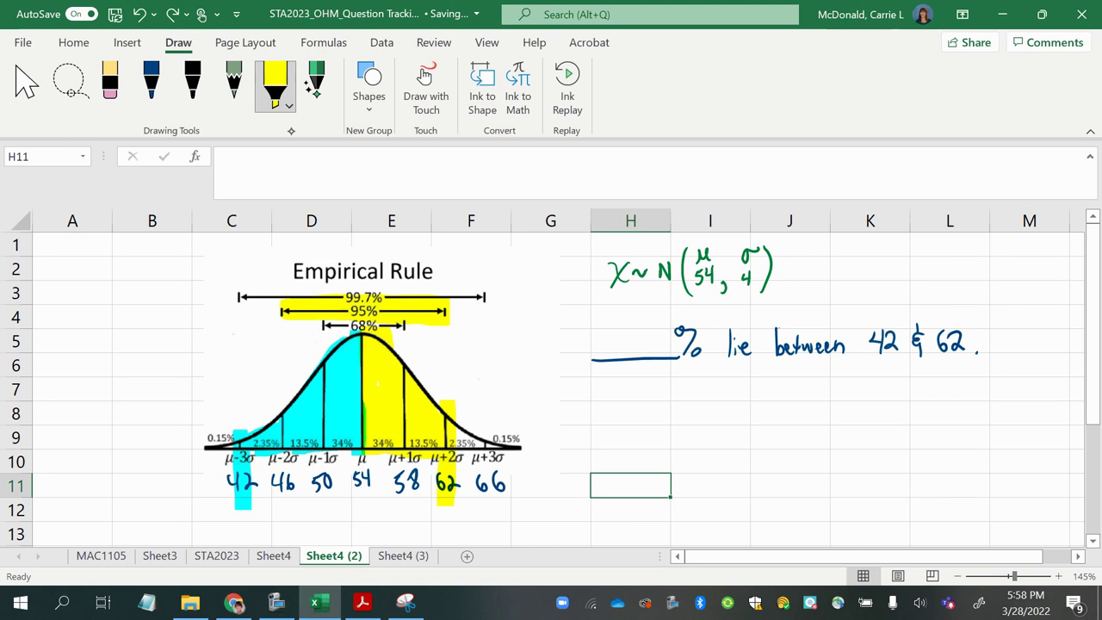
- Write 95%/2 in the yellow half and highlight the whole 99.7% arrow cyan
{"action": "left_click", "coordinate": [192, 82]}
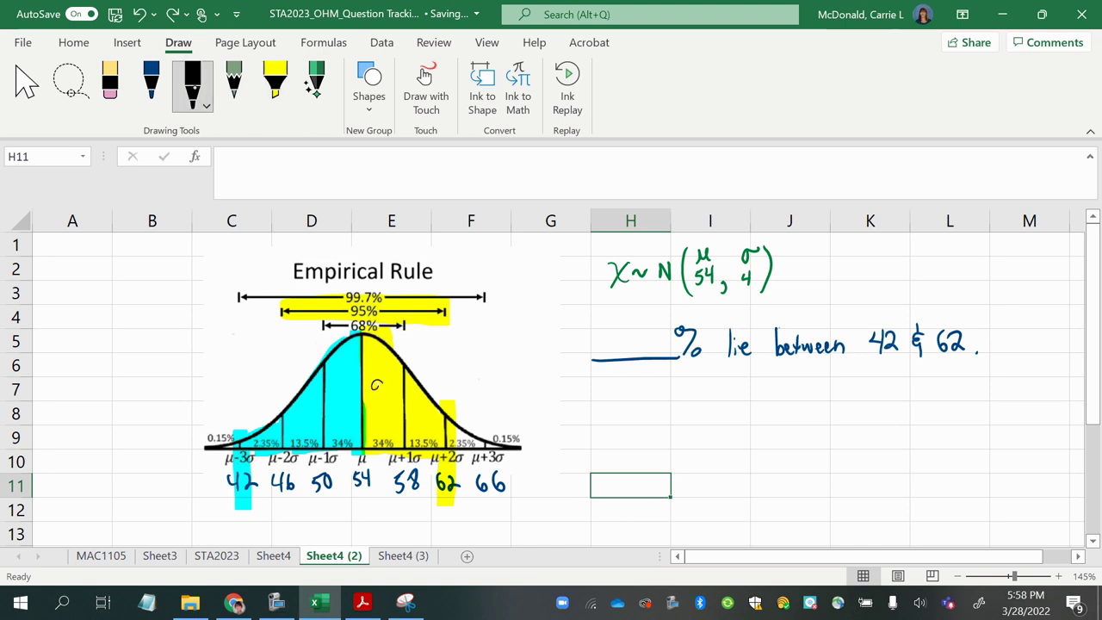
{"action": "mouse_move", "coordinate": [382, 383]}
{"action": "left_mouse_down"}
{"action": "mouse_move", "coordinate": [379, 403]}
{"action": "mouse_move", "coordinate": [402, 384]}
{"action": "mouse_move", "coordinate": [412, 426]}
{"action": "left_mouse_up"}
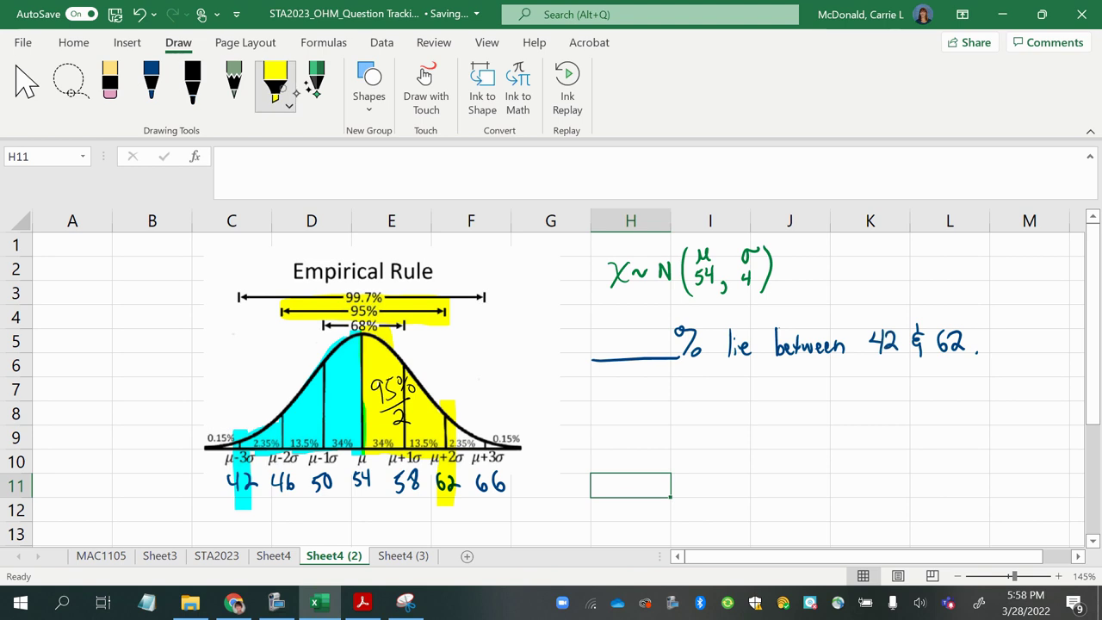
{"action": "left_click", "coordinate": [274, 82]}
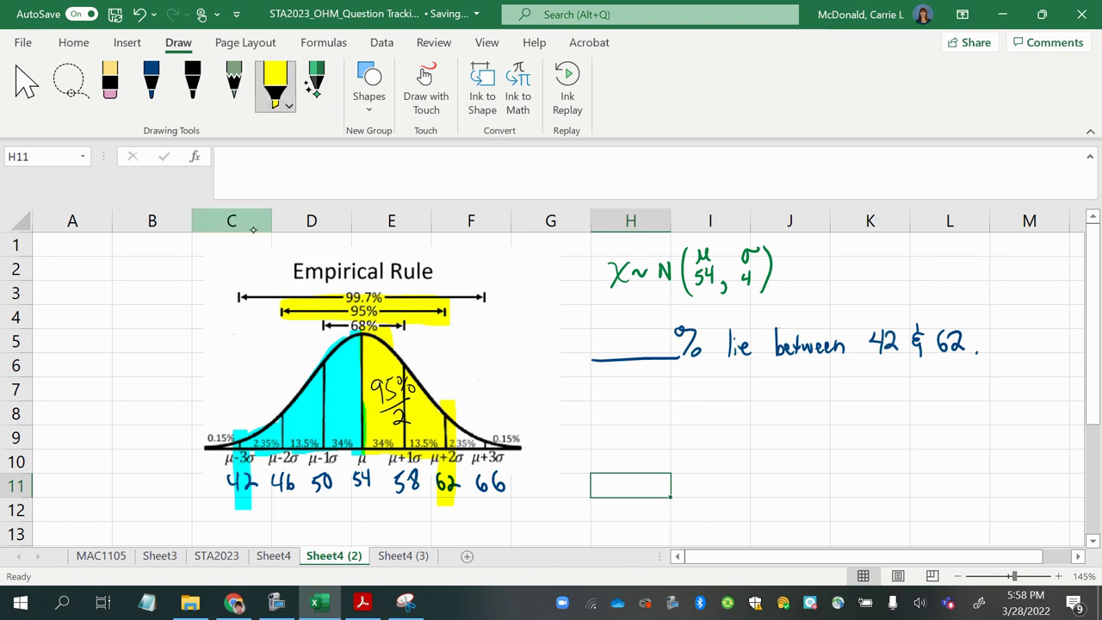
{"action": "left_click", "coordinate": [289, 105]}
{"action": "left_click", "coordinate": [218, 250]}
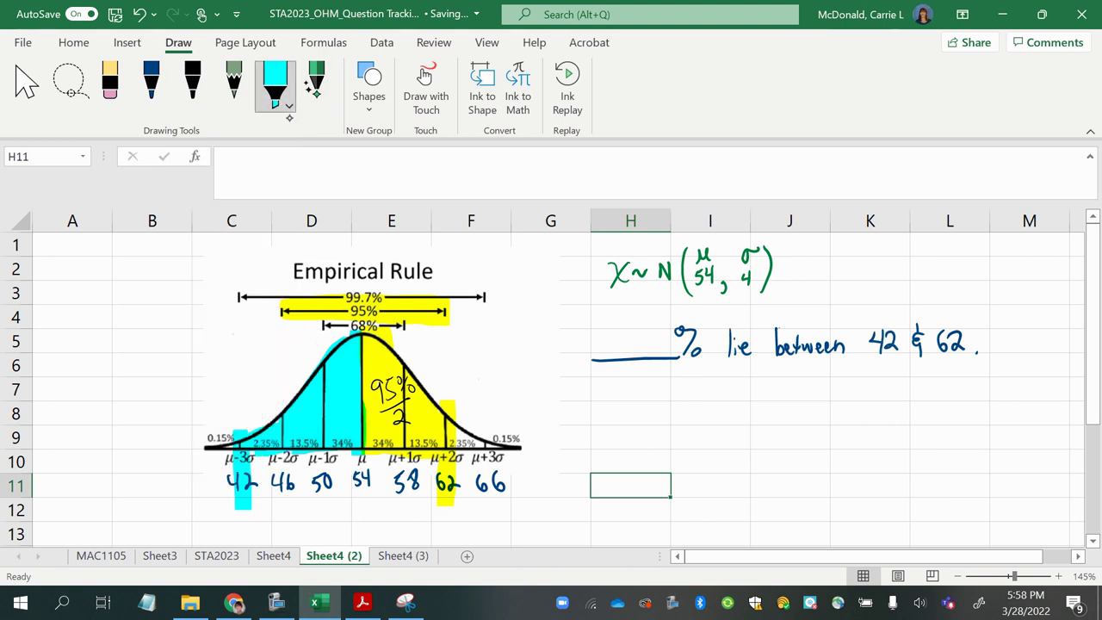
{"action": "left_click_drag", "start_coordinate": [270, 292], "coordinate": [499, 293]}
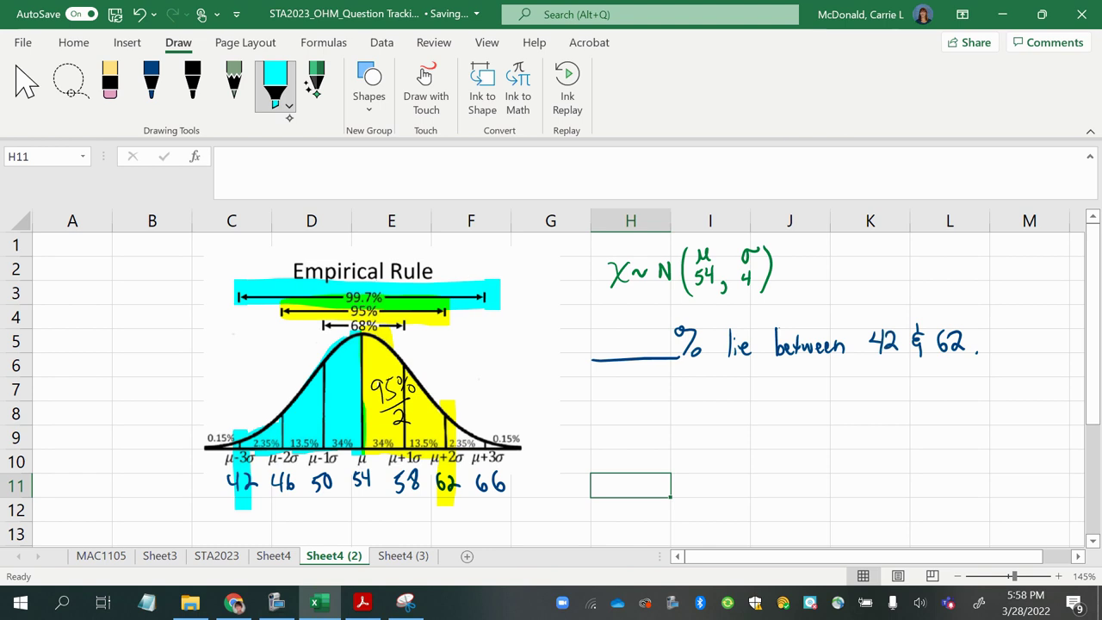
{"action": "left_click_drag", "start_coordinate": [490, 465], "coordinate": [490, 503]}
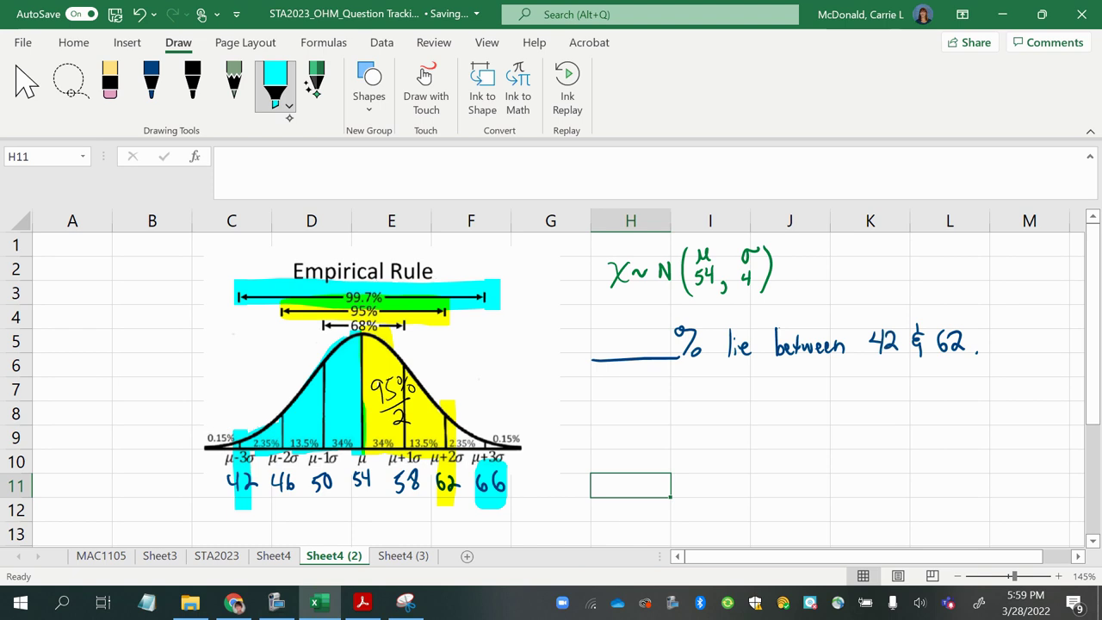
- Undo the stray cyan mark over 66 and write 99.7/2 in the cyan half
{"action": "left_click", "coordinate": [109, 86]}
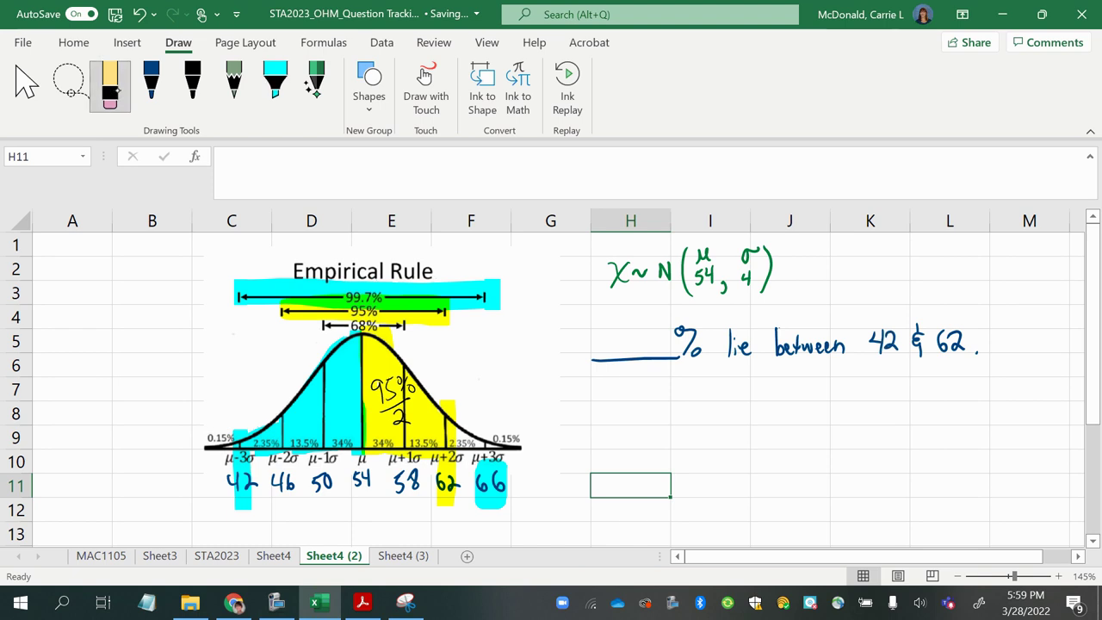
{"action": "key", "text": "ctrl+z"}
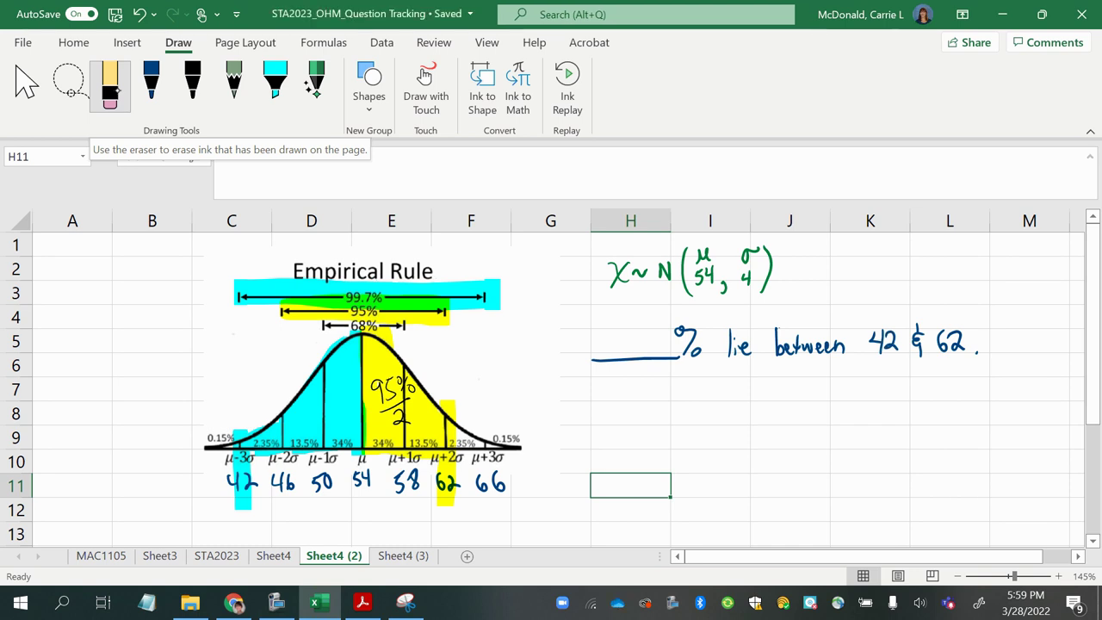
{"action": "left_click", "coordinate": [192, 82]}
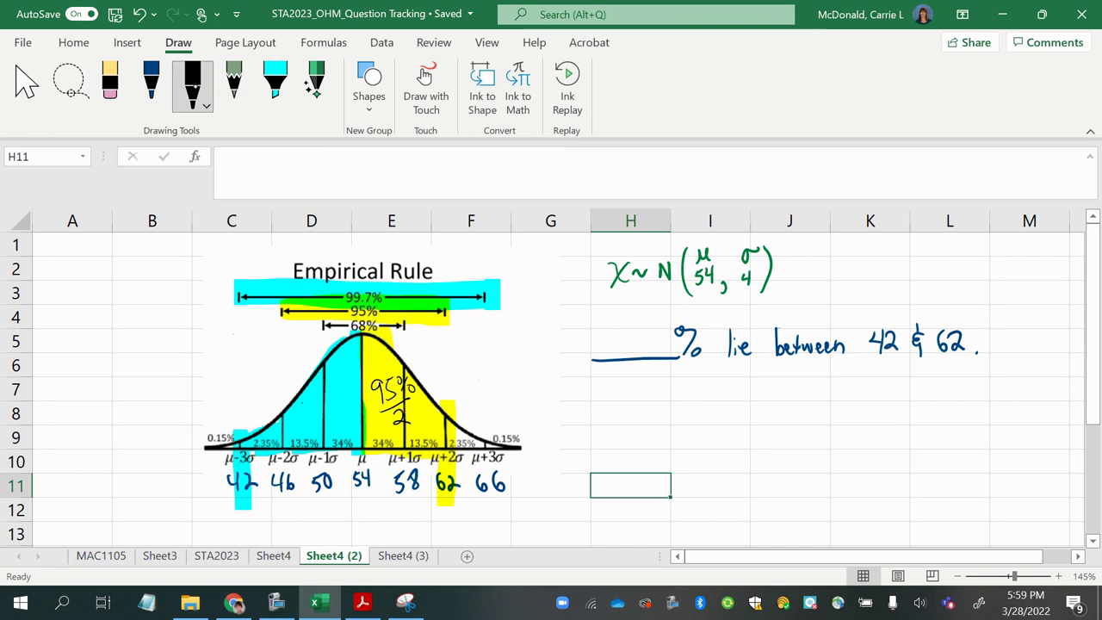
{"action": "mouse_move", "coordinate": [305, 402]}
{"action": "left_mouse_down"}
{"action": "mouse_move", "coordinate": [299, 419]}
{"action": "mouse_move", "coordinate": [338, 410]}
{"action": "mouse_move", "coordinate": [348, 438]}
{"action": "left_mouse_up"}
- Enter =99.7/2+95/2 in H8 and =(99.7+95)/2 in H9, both giving 97.35
{"action": "left_click", "coordinate": [629, 408]}
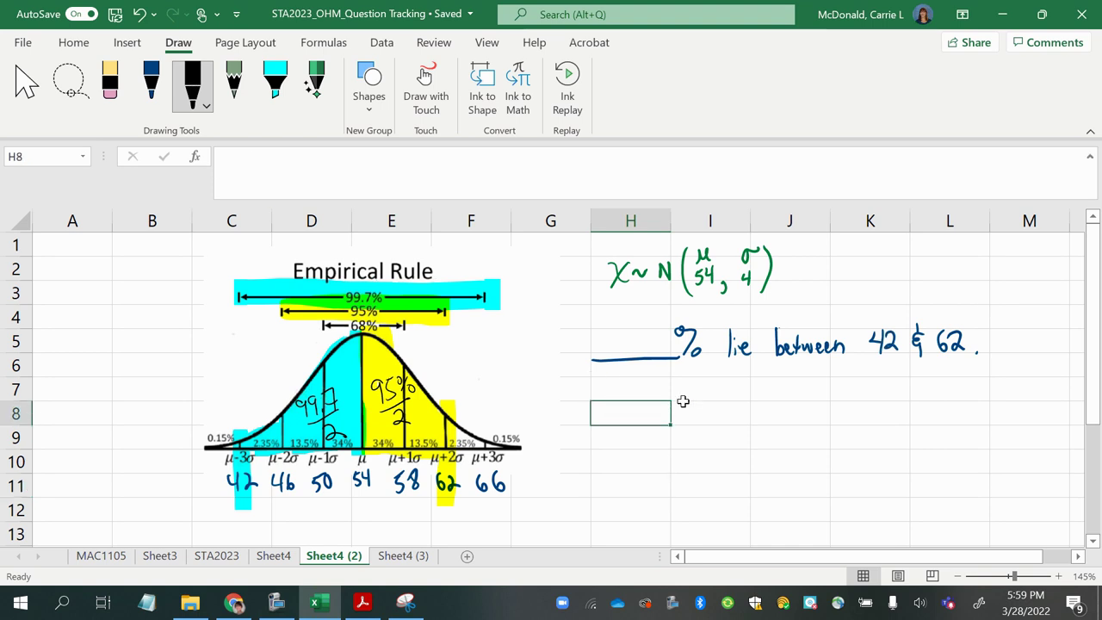
{"action": "type", "text": "=99."}
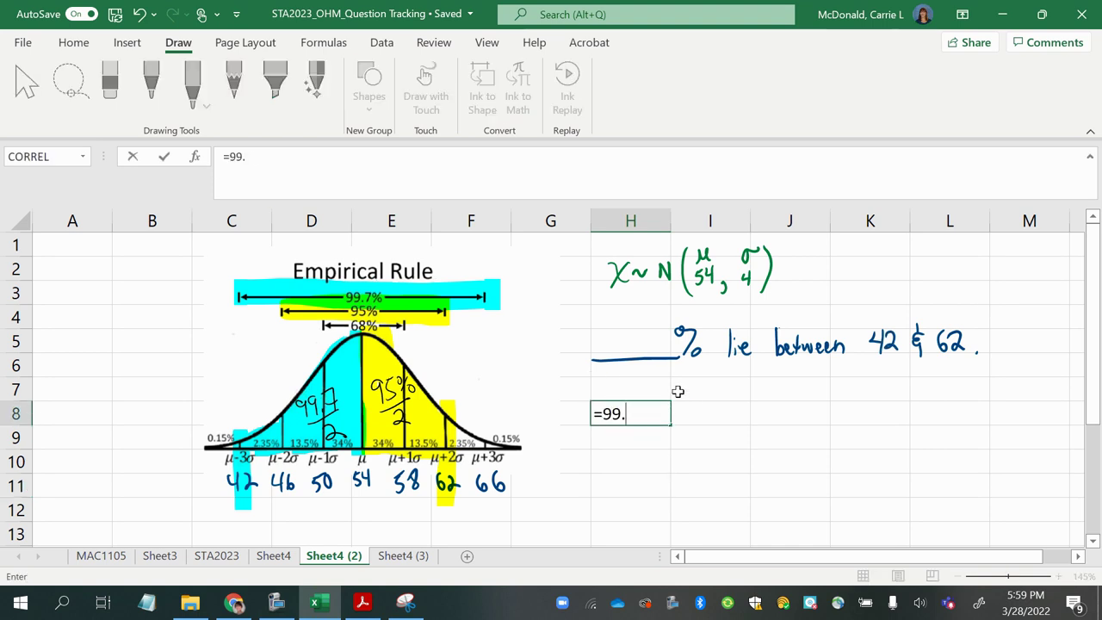
{"action": "type", "text": "7/2+"}
{"action": "type", "text": "95/2"}
{"action": "key", "text": "Return"}
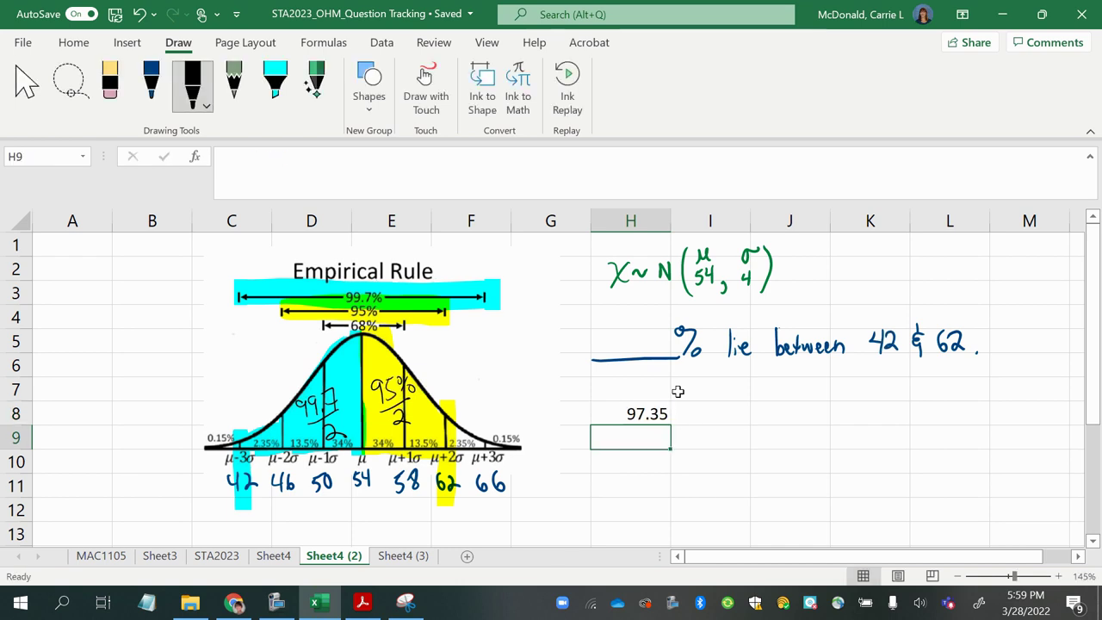
{"action": "type", "text": "="}
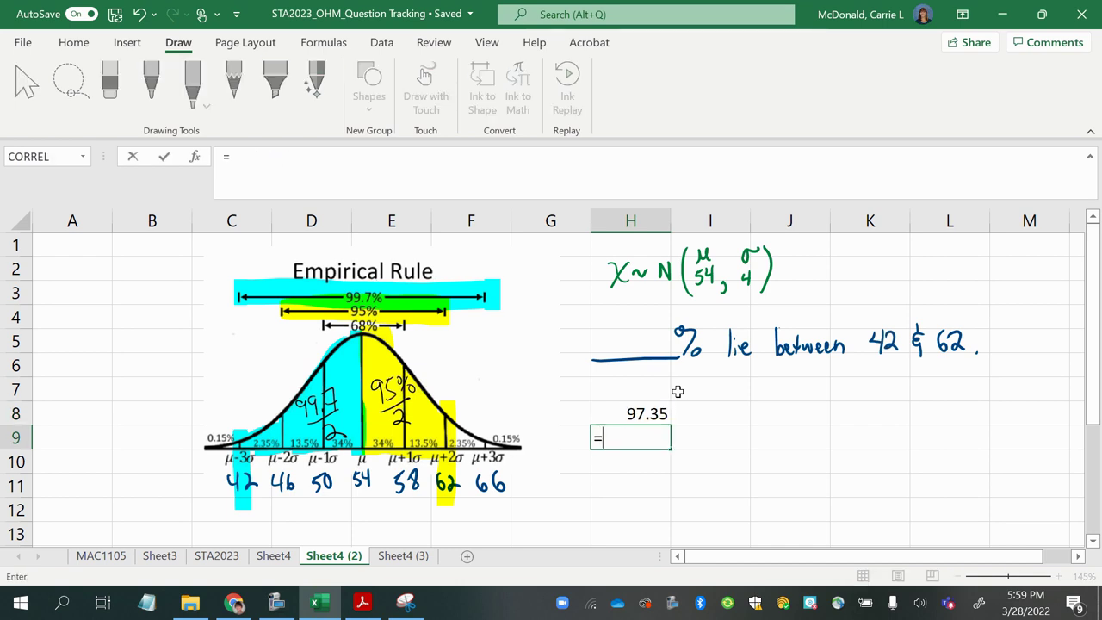
{"action": "type", "text": "("}
{"action": "type", "text": "a9"}
{"action": "key", "text": "BackSpace"}
{"action": "key", "text": "BackSpace"}
{"action": "type", "text": "99/"}
{"action": "key", "text": "BackSpace"}
{"action": "type", "text": "."}
{"action": "type", "text": "7+"}
{"action": "type", "text": "95)"}
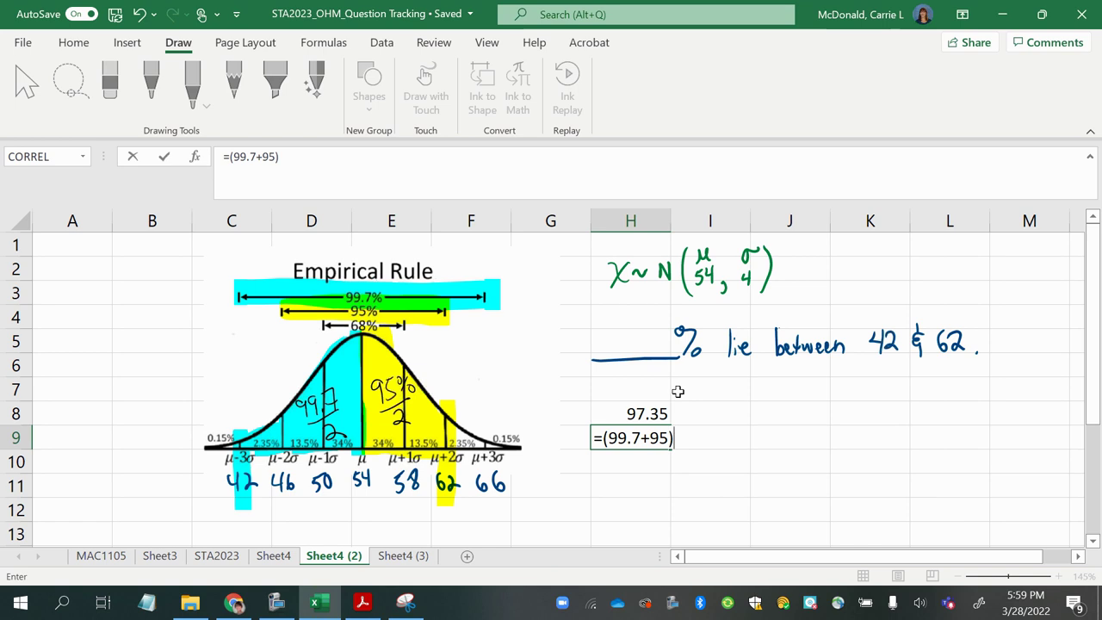
{"action": "type", "text": "/2"}
{"action": "key", "text": "Return"}
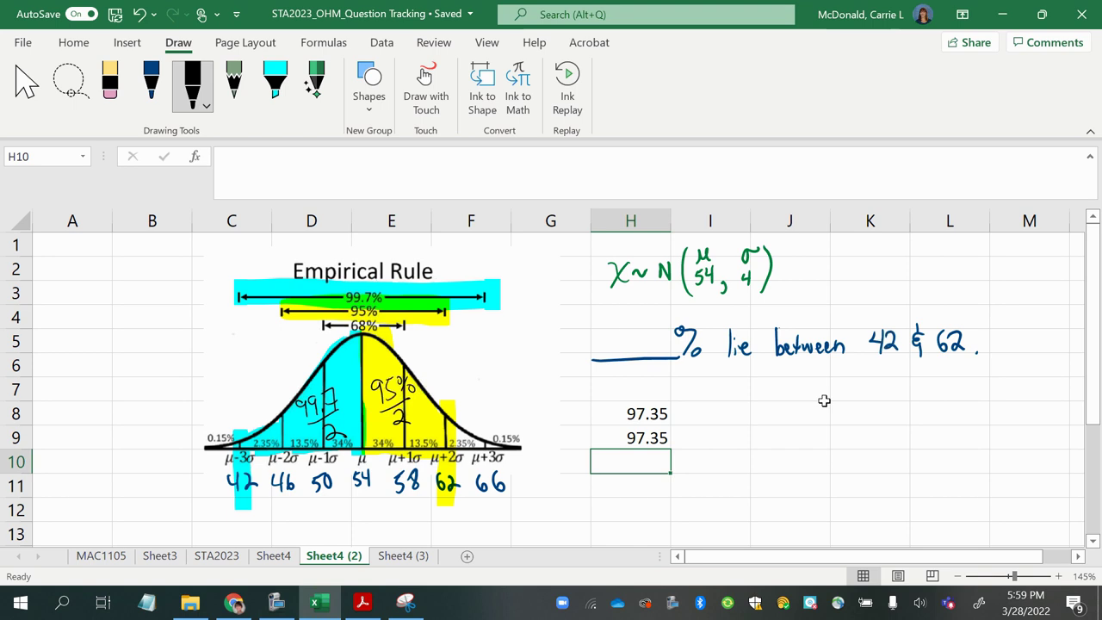
- Ink 97.35 on the answer blank and move to Sheet4 (3)
{"action": "mouse_move", "coordinate": [607, 331]}
{"action": "left_mouse_down"}
{"action": "mouse_move", "coordinate": [606, 351]}
{"action": "mouse_move", "coordinate": [636, 355]}
{"action": "left_mouse_up"}
{"action": "mouse_move", "coordinate": [645, 338]}
{"action": "left_mouse_down"}
{"action": "mouse_move", "coordinate": [644, 353]}
{"action": "mouse_move", "coordinate": [670, 326]}
{"action": "left_mouse_up"}
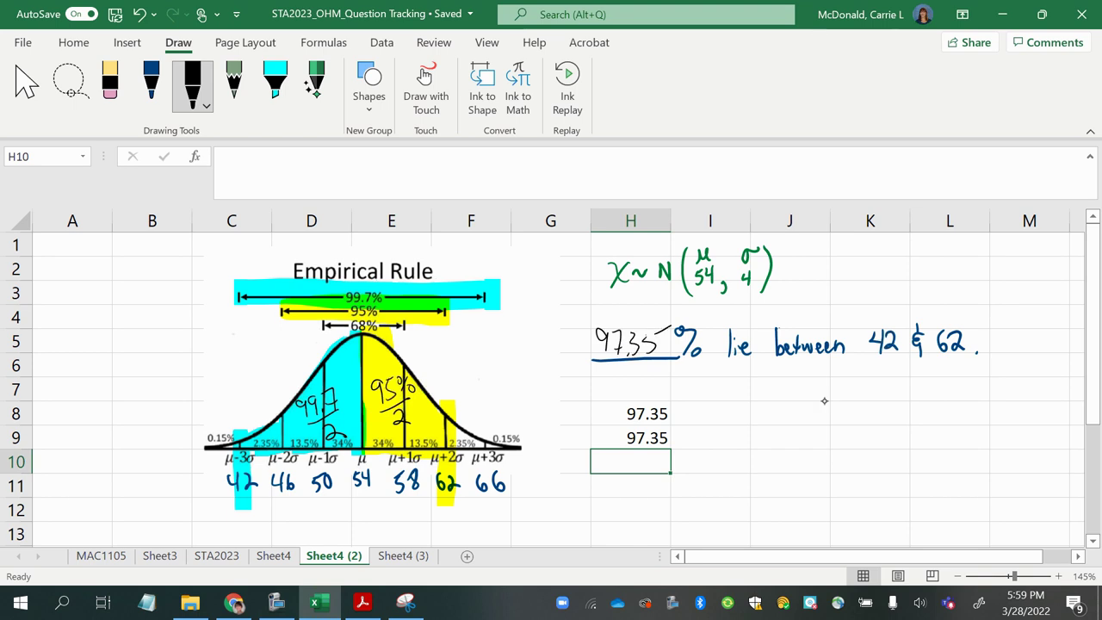
{"action": "left_click", "coordinate": [402, 556]}
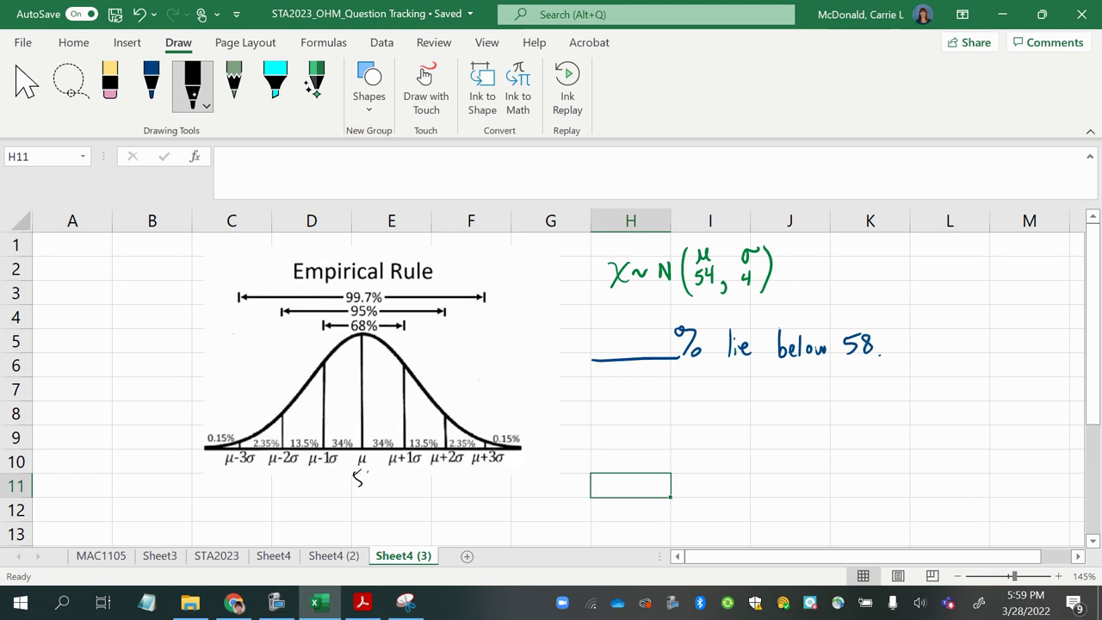
- Ink the axis values 42, 46, 50, 54, 58, 62 and 66 under the sigma marks
{"action": "left_click_drag", "start_coordinate": [367, 469], "coordinate": [377, 482]}
{"action": "left_click_drag", "start_coordinate": [377, 469], "coordinate": [375, 494]}
{"action": "mouse_move", "coordinate": [313, 474]}
{"action": "left_mouse_down"}
{"action": "mouse_move", "coordinate": [312, 493]}
{"action": "mouse_move", "coordinate": [326, 470]}
{"action": "left_mouse_up"}
{"action": "left_click_drag", "start_coordinate": [334, 476], "coordinate": [333, 477]}
{"action": "left_click_drag", "start_coordinate": [402, 471], "coordinate": [416, 467]}
{"action": "left_click_drag", "start_coordinate": [429, 473], "coordinate": [428, 474]}
{"action": "left_click_drag", "start_coordinate": [273, 472], "coordinate": [281, 487]}
{"action": "mouse_move", "coordinate": [278, 474]}
{"action": "left_mouse_down"}
{"action": "mouse_move", "coordinate": [278, 508]}
{"action": "mouse_move", "coordinate": [288, 487]}
{"action": "left_mouse_up"}
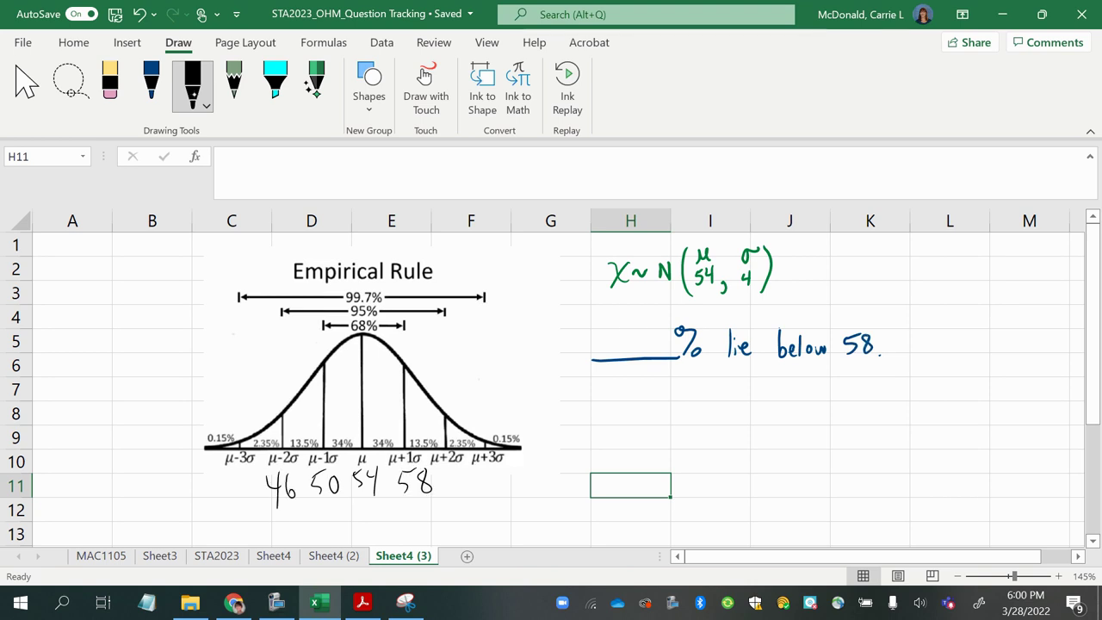
{"action": "mouse_move", "coordinate": [457, 477]}
{"action": "left_mouse_down"}
{"action": "mouse_move", "coordinate": [447, 494]}
{"action": "mouse_move", "coordinate": [475, 492]}
{"action": "mouse_move", "coordinate": [450, 490]}
{"action": "left_mouse_up"}
{"action": "mouse_move", "coordinate": [228, 473]}
{"action": "left_mouse_down"}
{"action": "mouse_move", "coordinate": [229, 504]}
{"action": "mouse_move", "coordinate": [255, 501]}
{"action": "left_mouse_up"}
{"action": "mouse_move", "coordinate": [501, 473]}
{"action": "left_mouse_down"}
{"action": "mouse_move", "coordinate": [494, 487]}
{"action": "mouse_move", "coordinate": [509, 487]}
{"action": "left_mouse_up"}
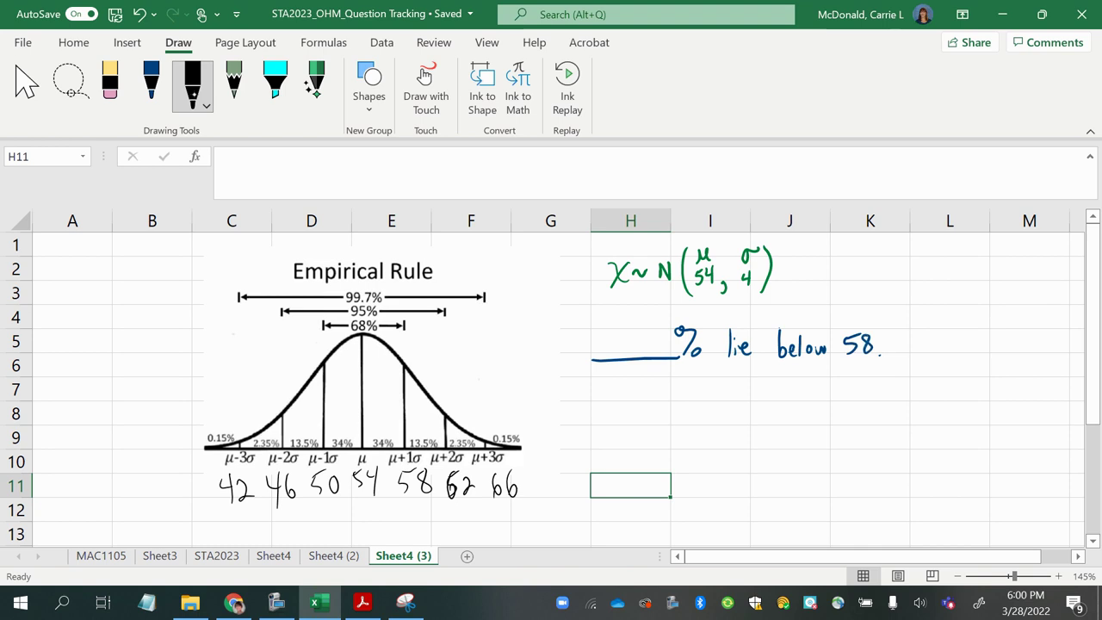
- In cyan, highlight 58, the μ+1σ line and the word below, and shade left of 58
{"action": "left_click", "coordinate": [276, 82]}
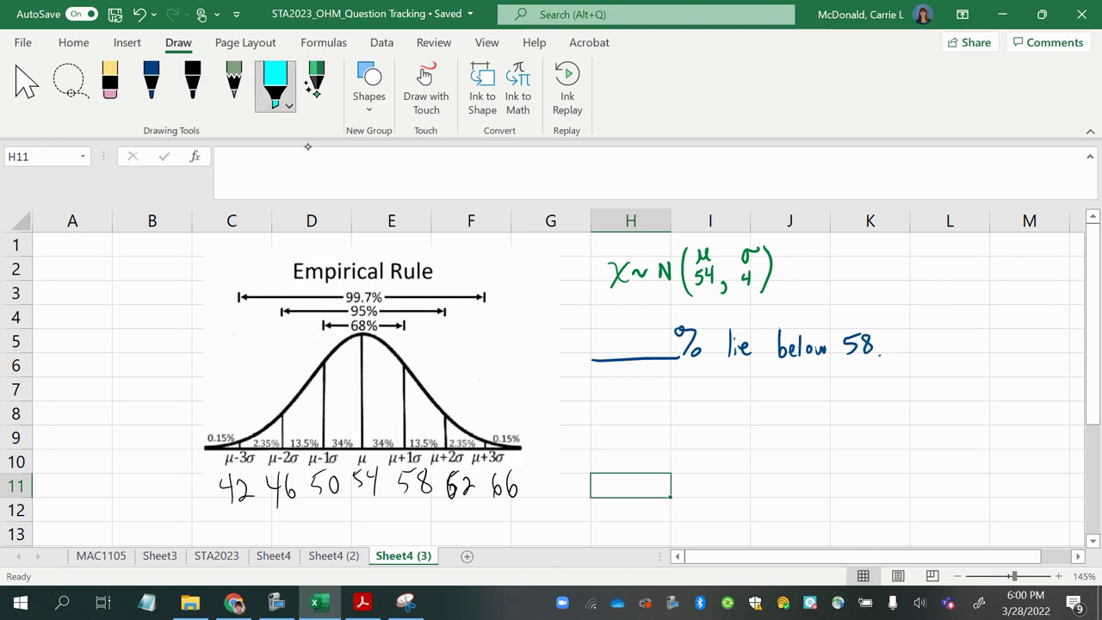
{"action": "left_click_drag", "start_coordinate": [405, 472], "coordinate": [423, 494]}
{"action": "left_click_drag", "start_coordinate": [403, 456], "coordinate": [405, 355]}
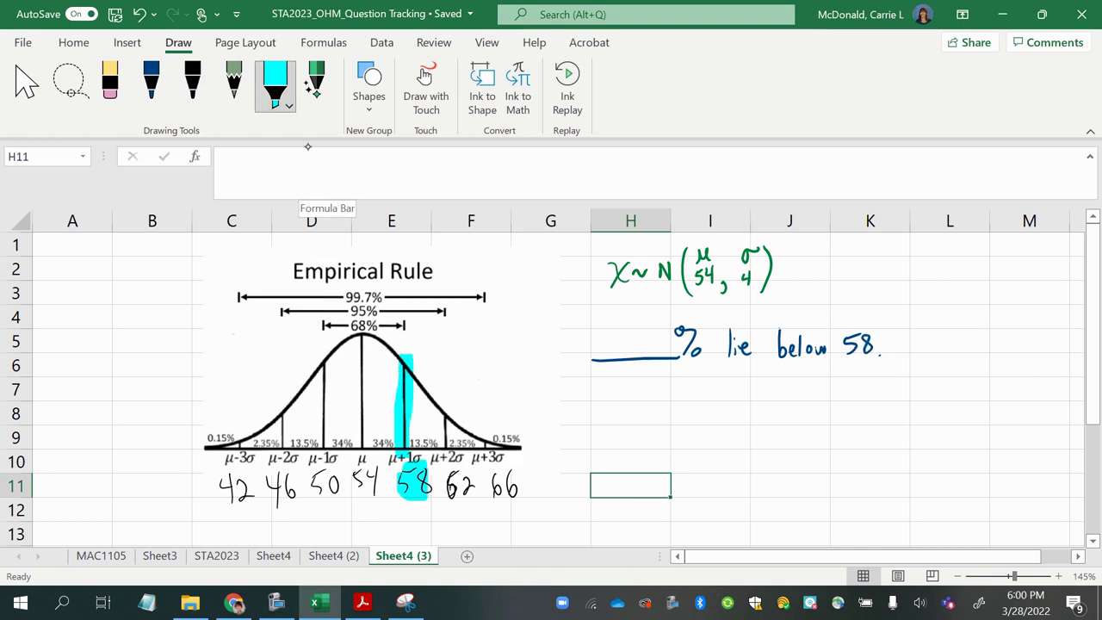
{"action": "left_click_drag", "start_coordinate": [780, 360], "coordinate": [823, 358]}
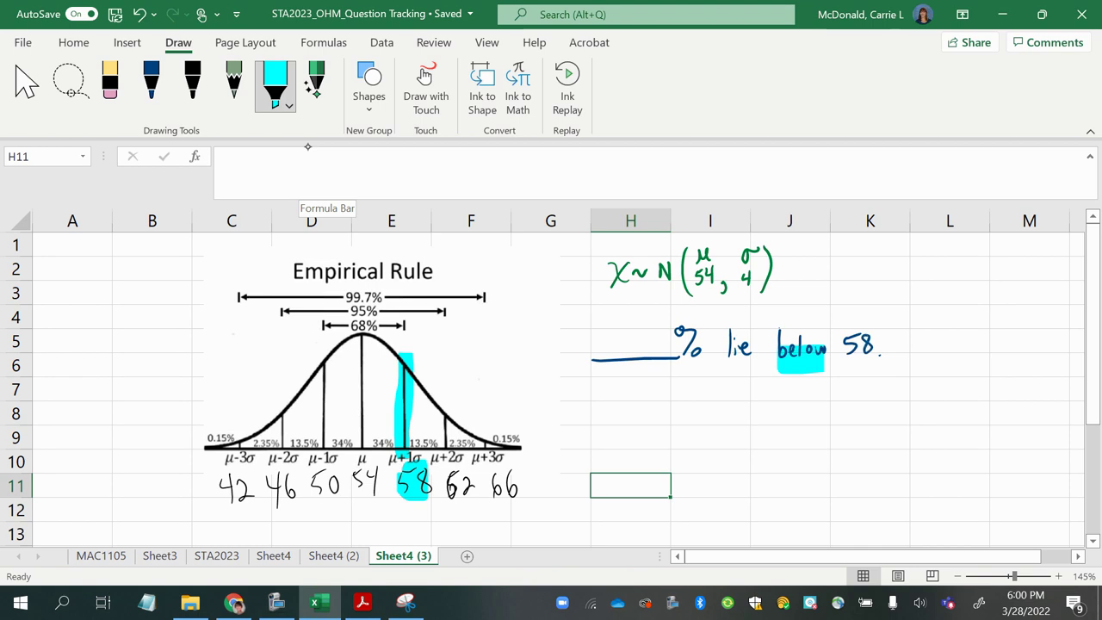
{"action": "mouse_move", "coordinate": [397, 360]}
{"action": "left_mouse_down"}
{"action": "mouse_move", "coordinate": [390, 446]}
{"action": "mouse_move", "coordinate": [379, 356]}
{"action": "mouse_move", "coordinate": [309, 430]}
{"action": "mouse_move", "coordinate": [241, 441]}
{"action": "mouse_move", "coordinate": [361, 337]}
{"action": "mouse_move", "coordinate": [378, 413]}
{"action": "mouse_move", "coordinate": [358, 404]}
{"action": "left_mouse_up"}
{"action": "left_click_drag", "start_coordinate": [286, 422], "coordinate": [239, 462]}
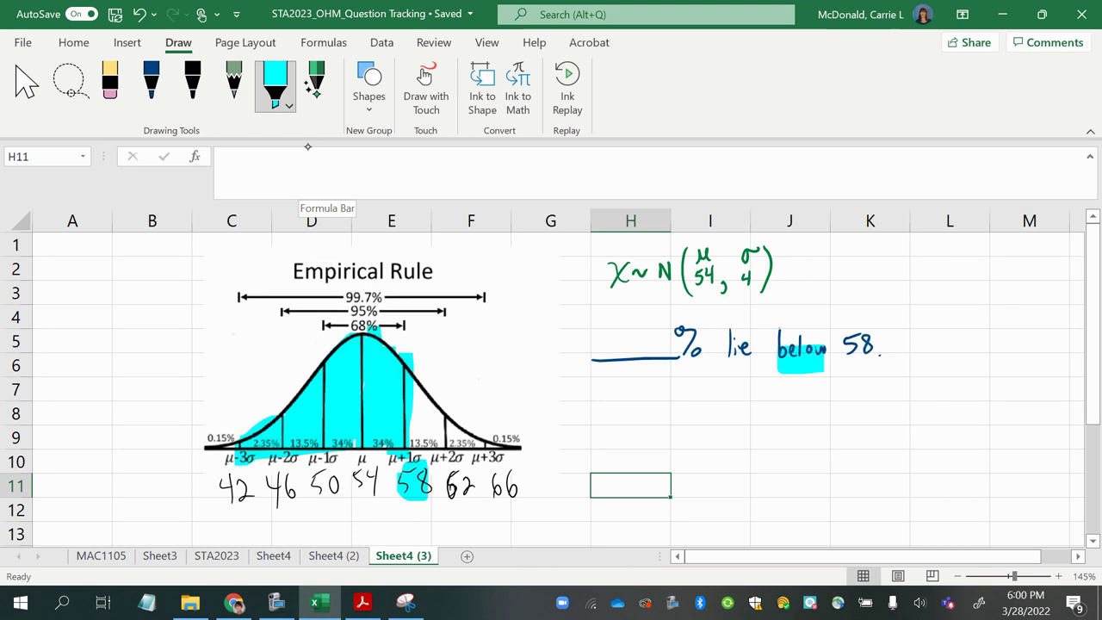
- Shade the curve's left half yellow down to μ-3σ and write 0.5 inside it
{"action": "left_click", "coordinate": [289, 106]}
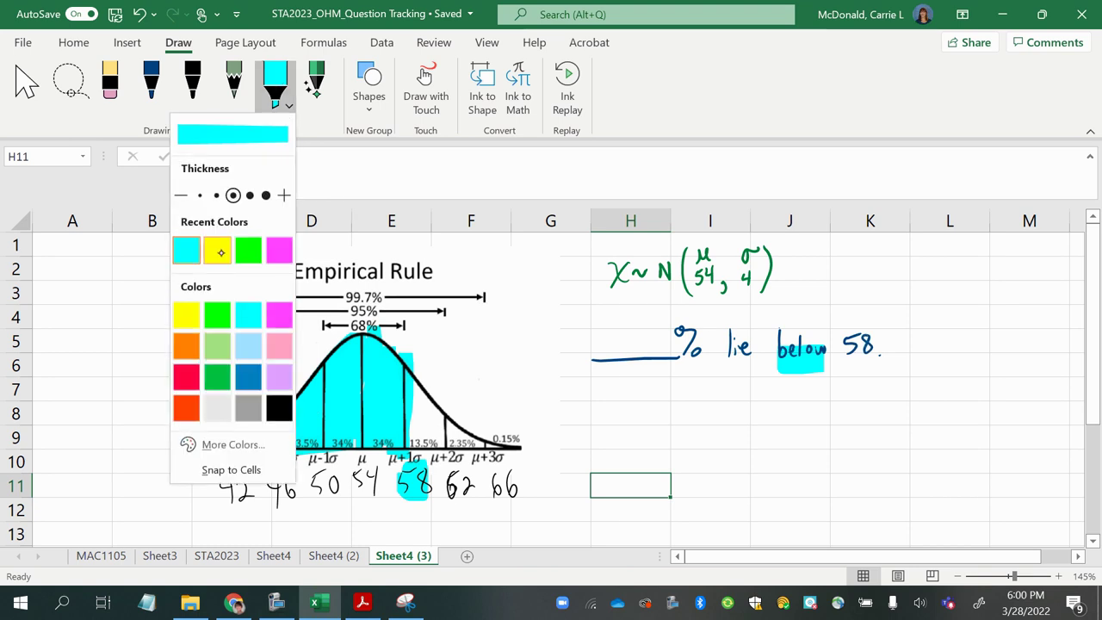
{"action": "left_click", "coordinate": [219, 248]}
{"action": "left_click_drag", "start_coordinate": [345, 339], "coordinate": [355, 438]}
{"action": "left_click_drag", "start_coordinate": [348, 360], "coordinate": [343, 458]}
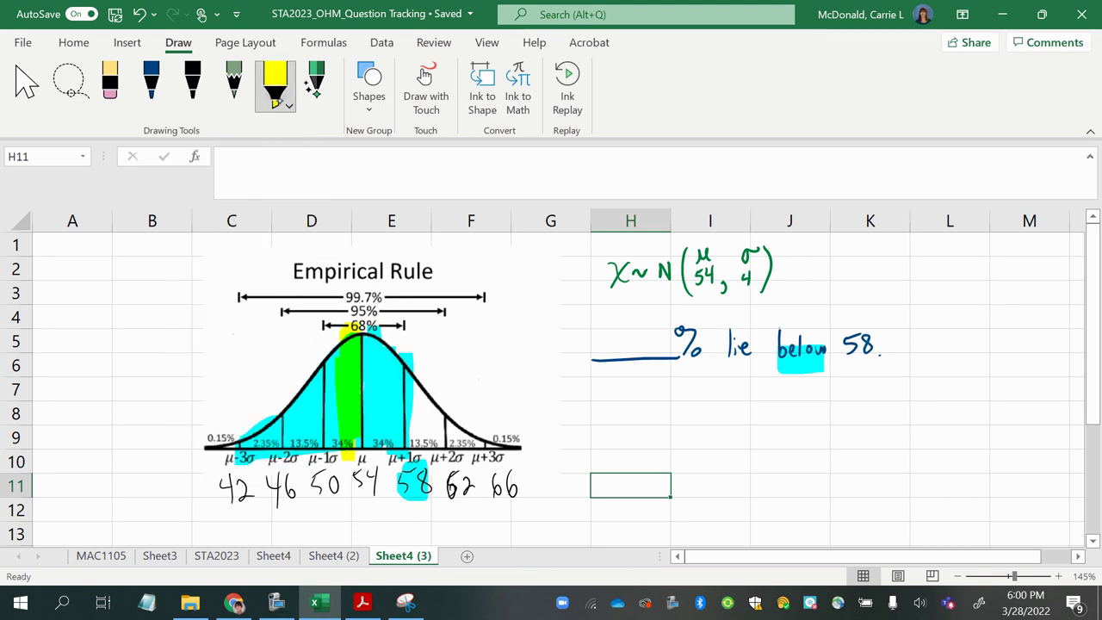
{"action": "left_click_drag", "start_coordinate": [335, 335], "coordinate": [320, 446]}
{"action": "left_click_drag", "start_coordinate": [310, 379], "coordinate": [284, 448]}
{"action": "left_click_drag", "start_coordinate": [284, 407], "coordinate": [222, 470]}
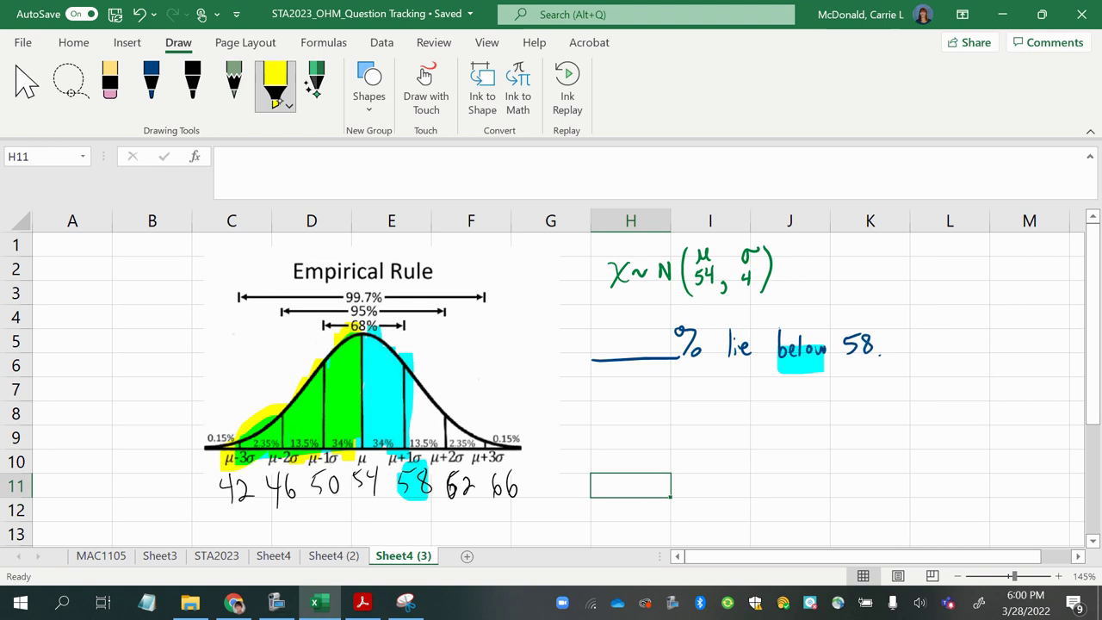
{"action": "left_click", "coordinate": [192, 82]}
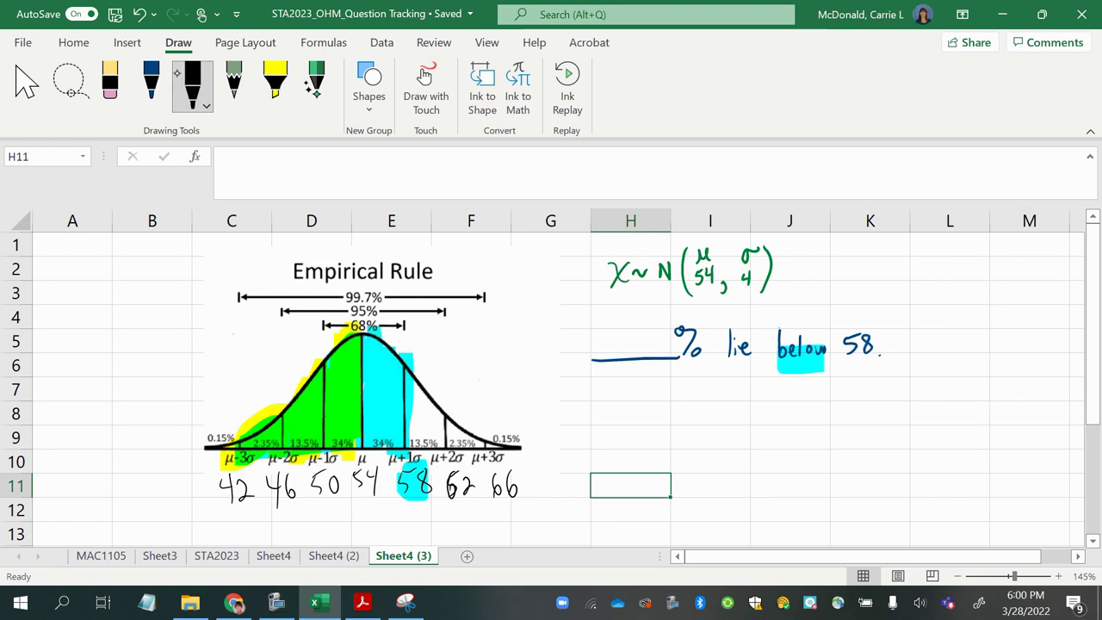
{"action": "mouse_move", "coordinate": [311, 413]}
{"action": "left_mouse_down"}
{"action": "mouse_move", "coordinate": [329, 420]}
{"action": "mouse_move", "coordinate": [345, 403]}
{"action": "left_mouse_up"}
- Highlight the 68% label cyan, write 68%/2 right of the mean, and begin erasing
{"action": "left_click", "coordinate": [206, 105]}
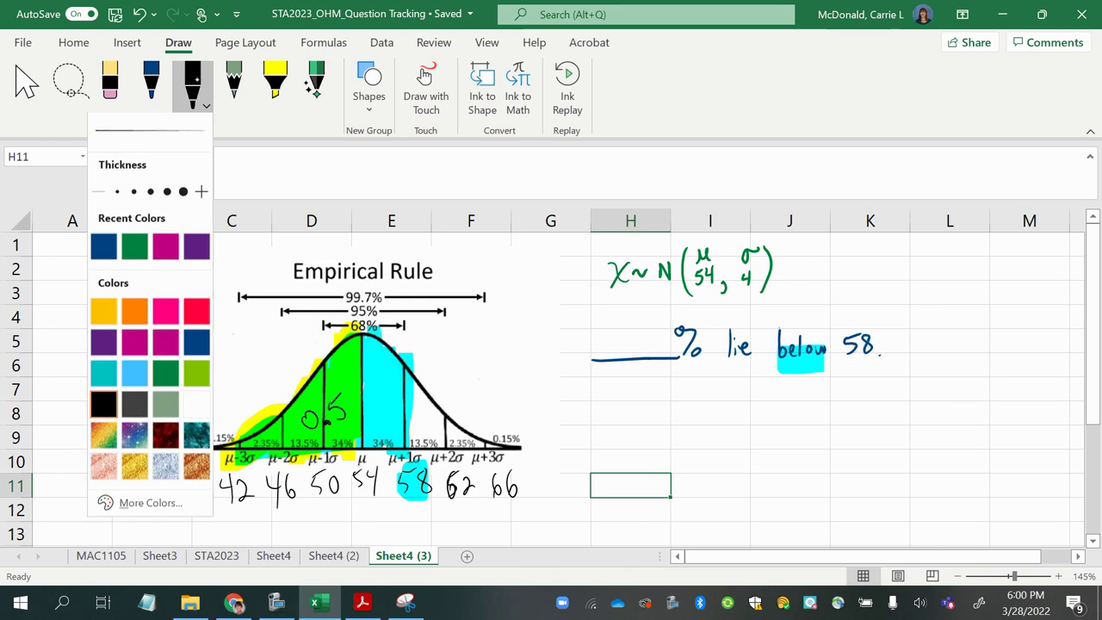
{"action": "left_click", "coordinate": [274, 82]}
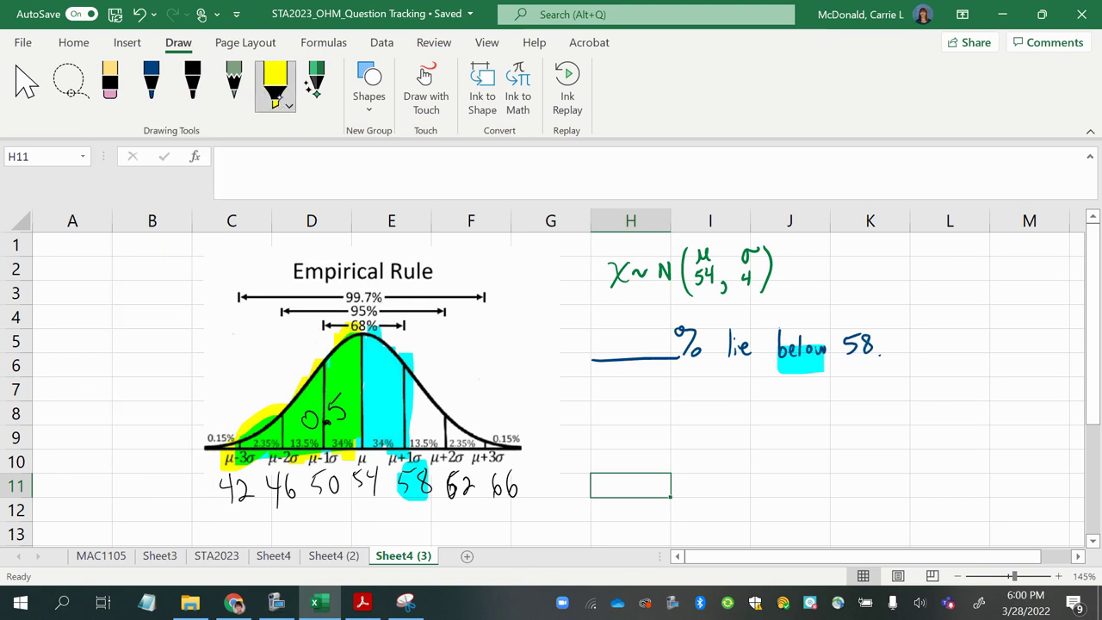
{"action": "left_click", "coordinate": [288, 105]}
{"action": "left_click", "coordinate": [220, 243]}
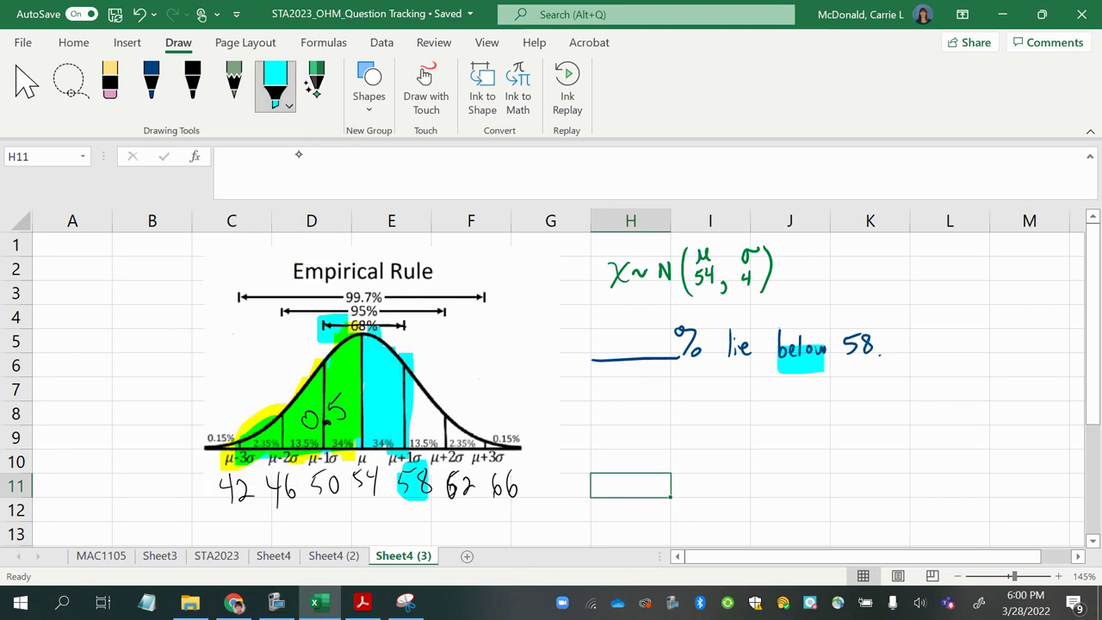
{"action": "left_click_drag", "start_coordinate": [404, 327], "coordinate": [320, 315]}
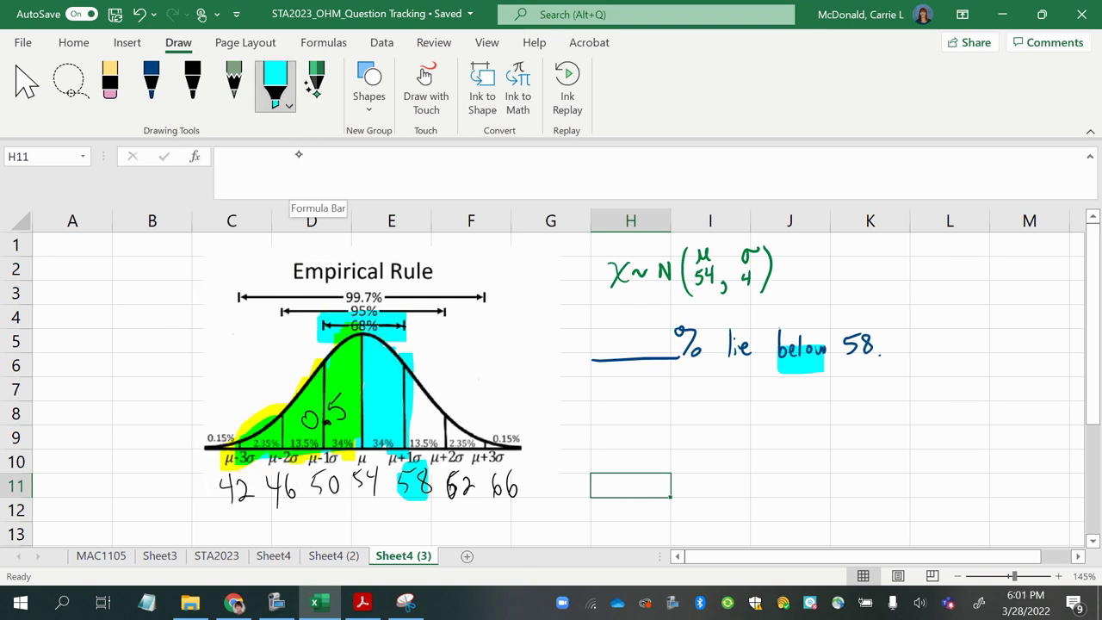
{"action": "left_click", "coordinate": [192, 83]}
{"action": "mouse_move", "coordinate": [377, 371]}
{"action": "left_mouse_down"}
{"action": "mouse_move", "coordinate": [372, 387]}
{"action": "mouse_move", "coordinate": [384, 368]}
{"action": "left_mouse_up"}
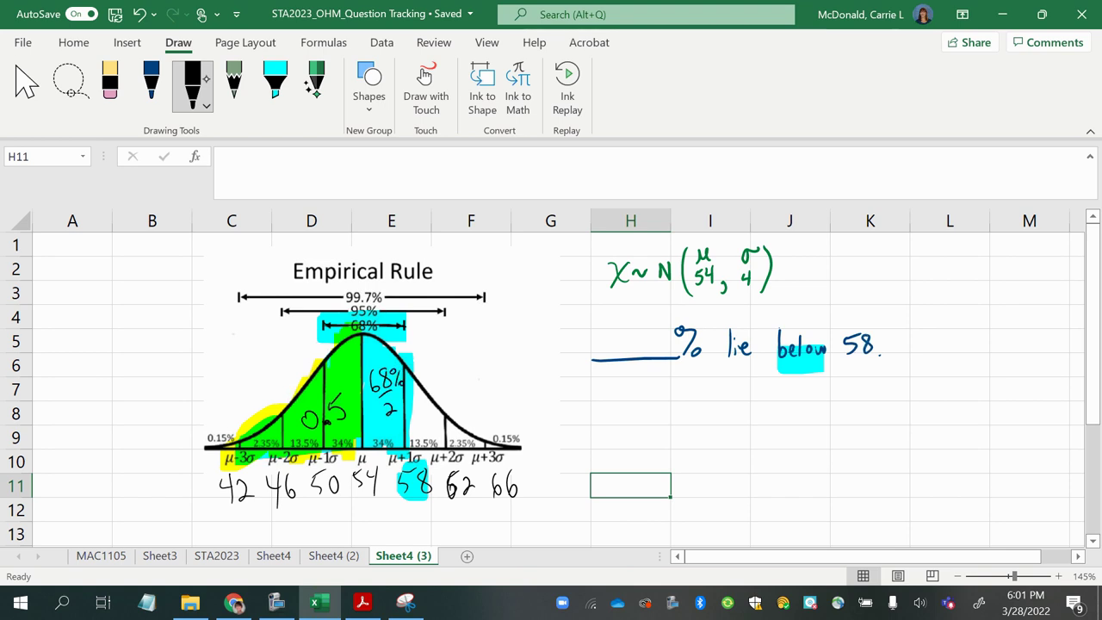
{"action": "left_click_drag", "start_coordinate": [379, 405], "coordinate": [234, 443]}
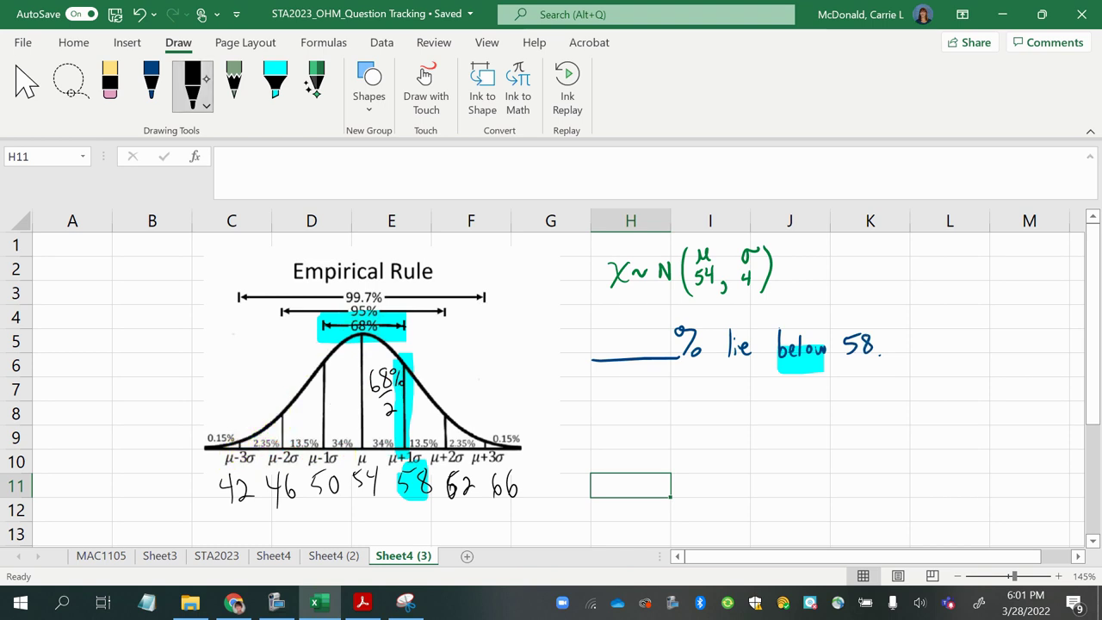
- Erase the old shading, the 68%/2 note, 58 and the 68% label highlight
{"action": "left_click_drag", "start_coordinate": [375, 375], "coordinate": [404, 448]}
{"action": "left_click_drag", "start_coordinate": [389, 409], "coordinate": [393, 371]}
{"action": "left_click_drag", "start_coordinate": [403, 469], "coordinate": [427, 498]}
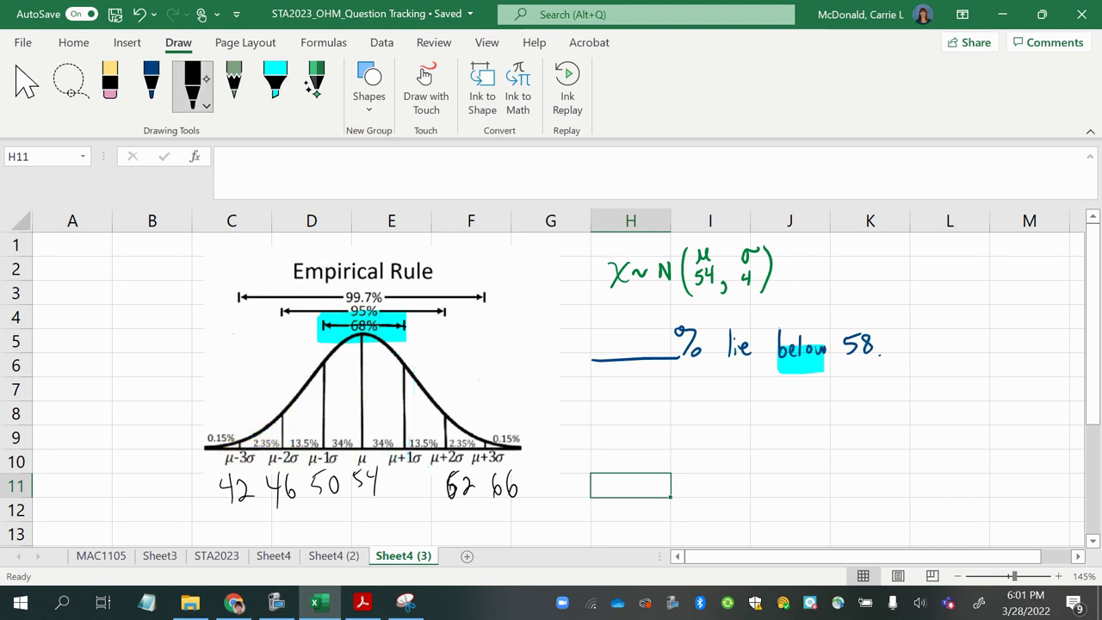
{"action": "left_click_drag", "start_coordinate": [322, 327], "coordinate": [403, 329]}
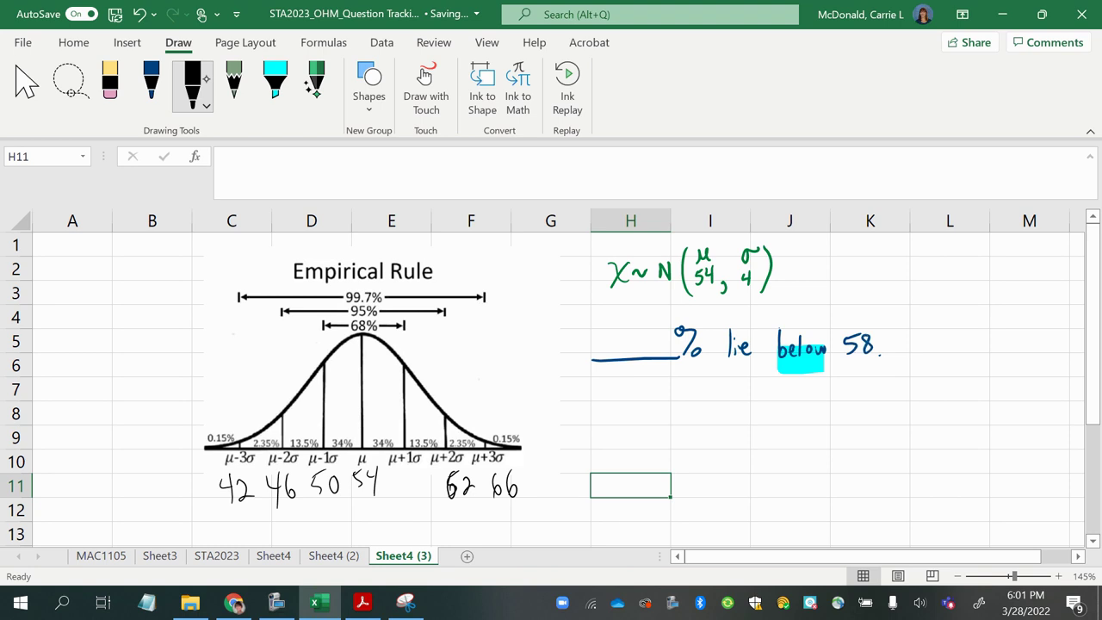
- Shade the left half of the curve yellow and label it 50%
{"action": "left_click", "coordinate": [275, 82]}
{"action": "left_click", "coordinate": [275, 82]}
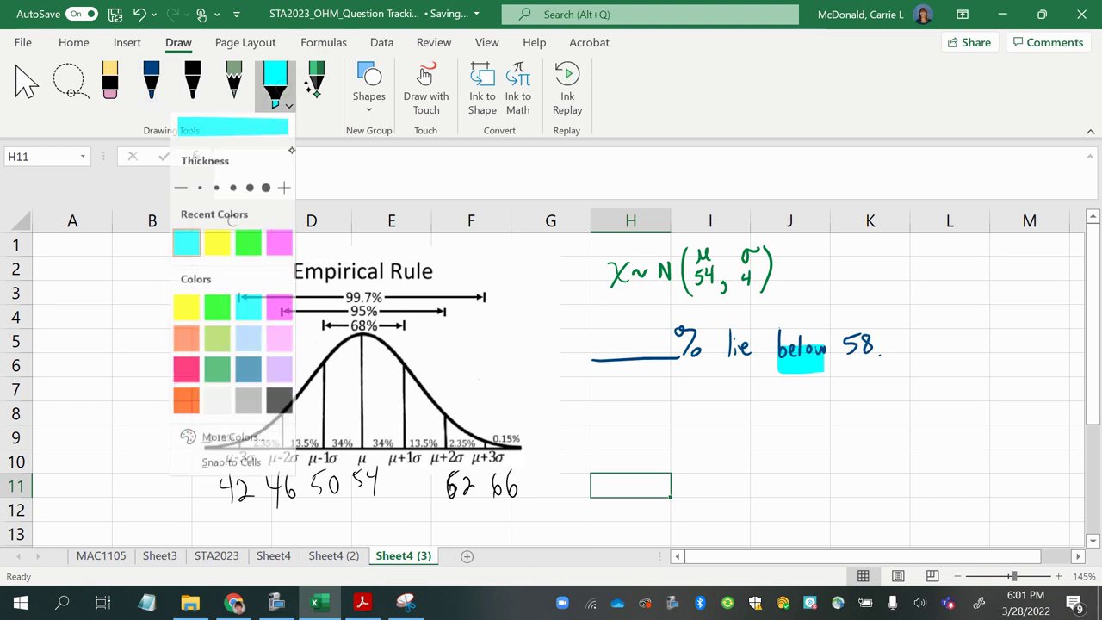
{"action": "left_click", "coordinate": [209, 241]}
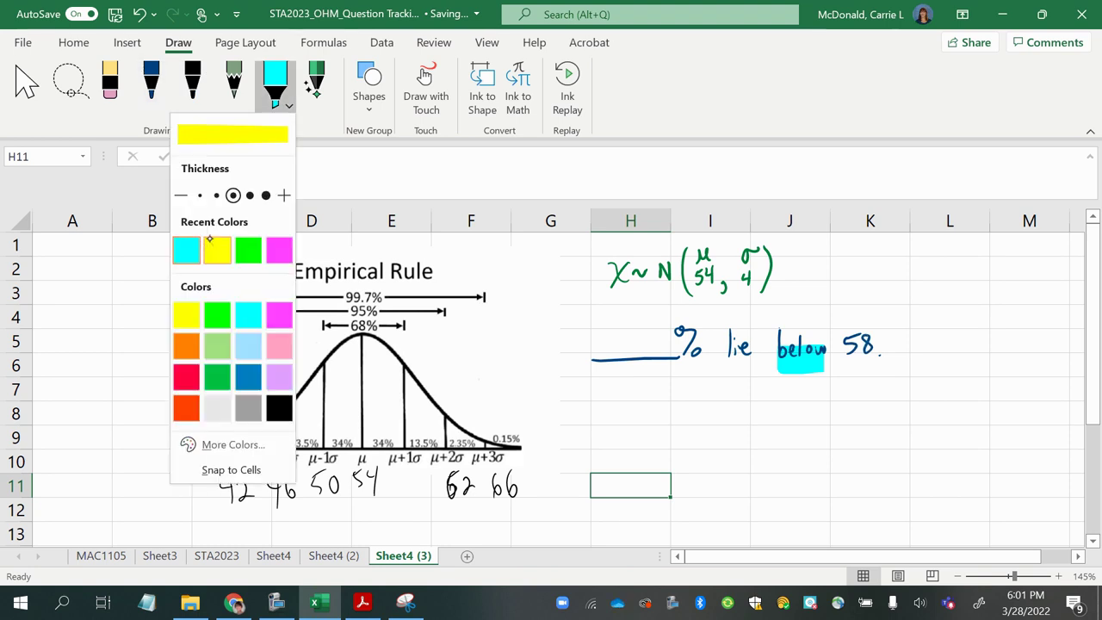
{"action": "mouse_move", "coordinate": [352, 348]}
{"action": "left_mouse_down"}
{"action": "mouse_move", "coordinate": [293, 430]}
{"action": "mouse_move", "coordinate": [237, 439]}
{"action": "mouse_move", "coordinate": [357, 340]}
{"action": "left_mouse_up"}
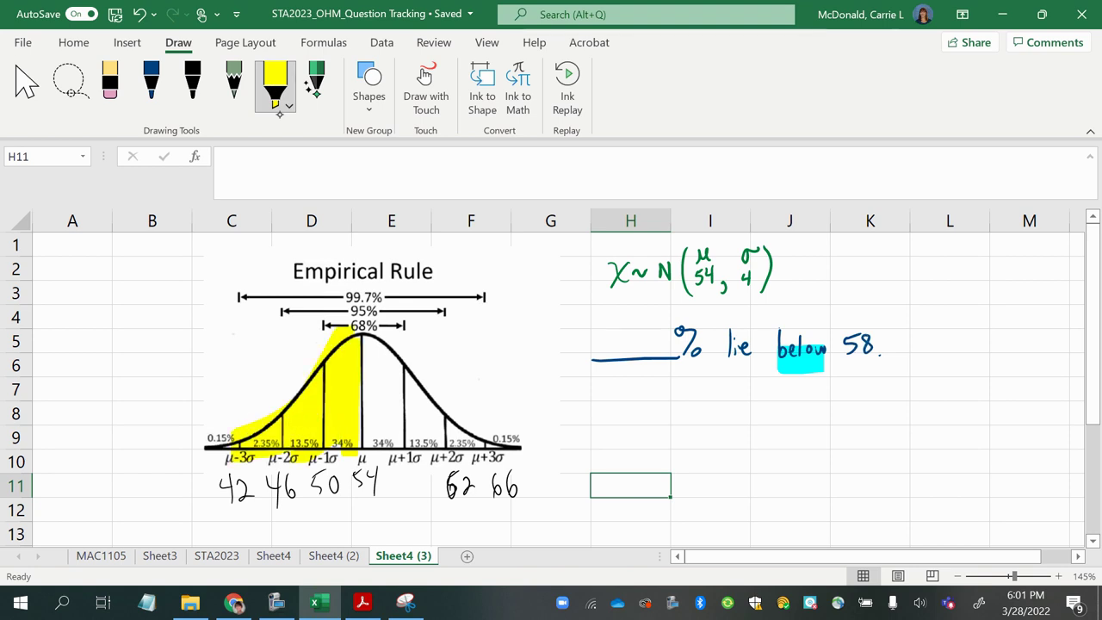
{"action": "left_click", "coordinate": [192, 82]}
{"action": "mouse_move", "coordinate": [307, 409]}
{"action": "left_mouse_down"}
{"action": "mouse_move", "coordinate": [298, 430]}
{"action": "mouse_move", "coordinate": [330, 398]}
{"action": "mouse_move", "coordinate": [336, 411]}
{"action": "left_mouse_up"}
{"action": "left_click_drag", "start_coordinate": [341, 408], "coordinate": [340, 410]}
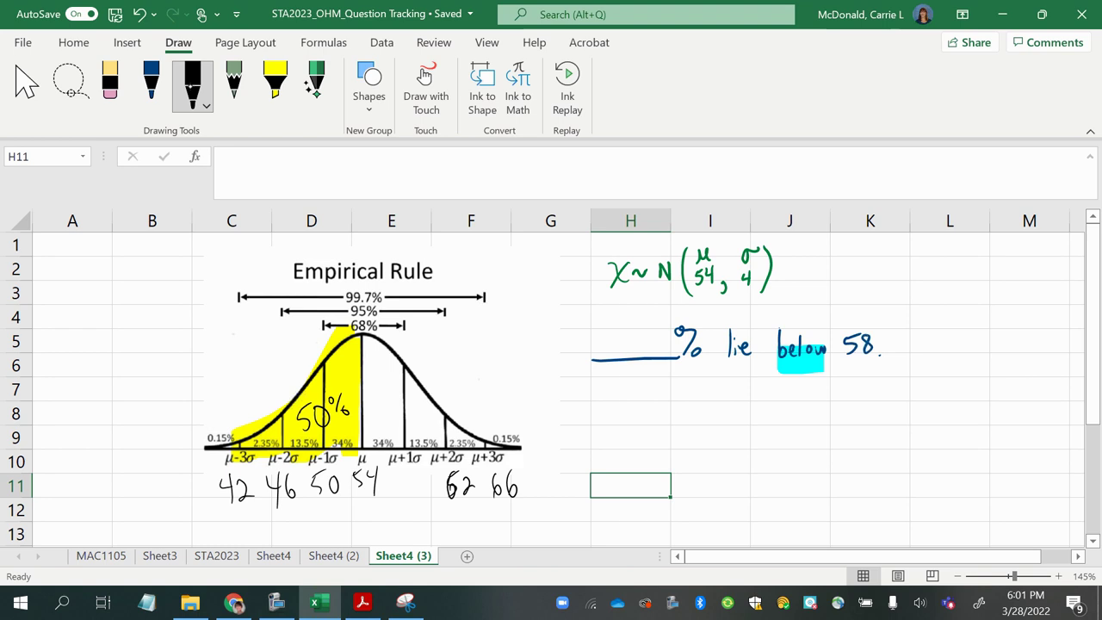
- Set the highlighter to cyan and rewrite 58 between 54 and 62
{"action": "left_click", "coordinate": [274, 81]}
{"action": "left_click", "coordinate": [275, 86]}
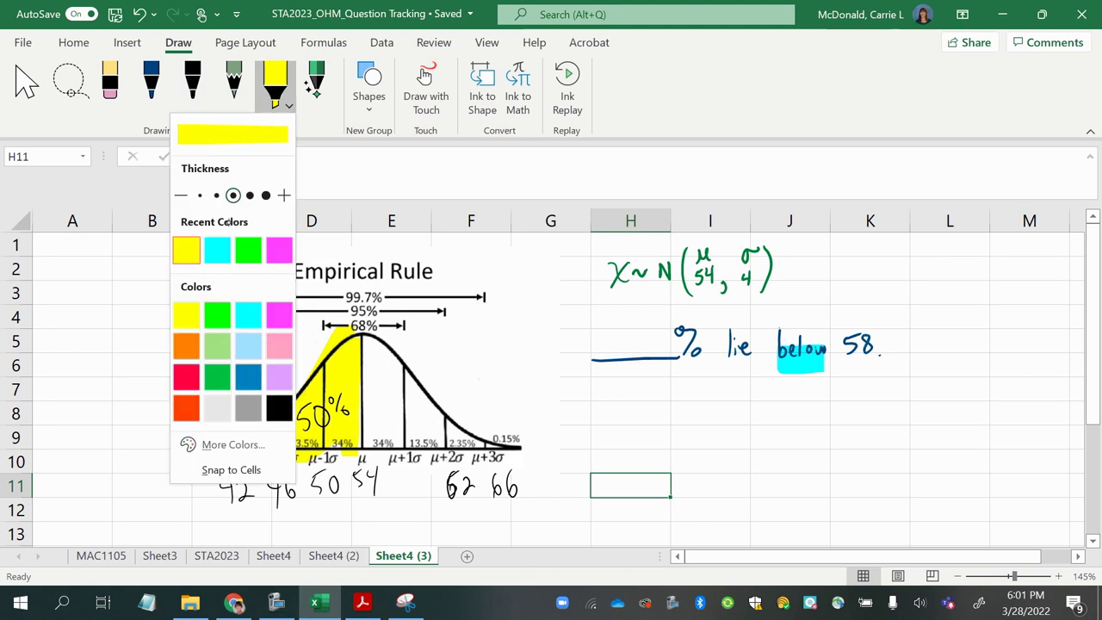
{"action": "left_click", "coordinate": [217, 249]}
{"action": "left_click", "coordinate": [290, 127]}
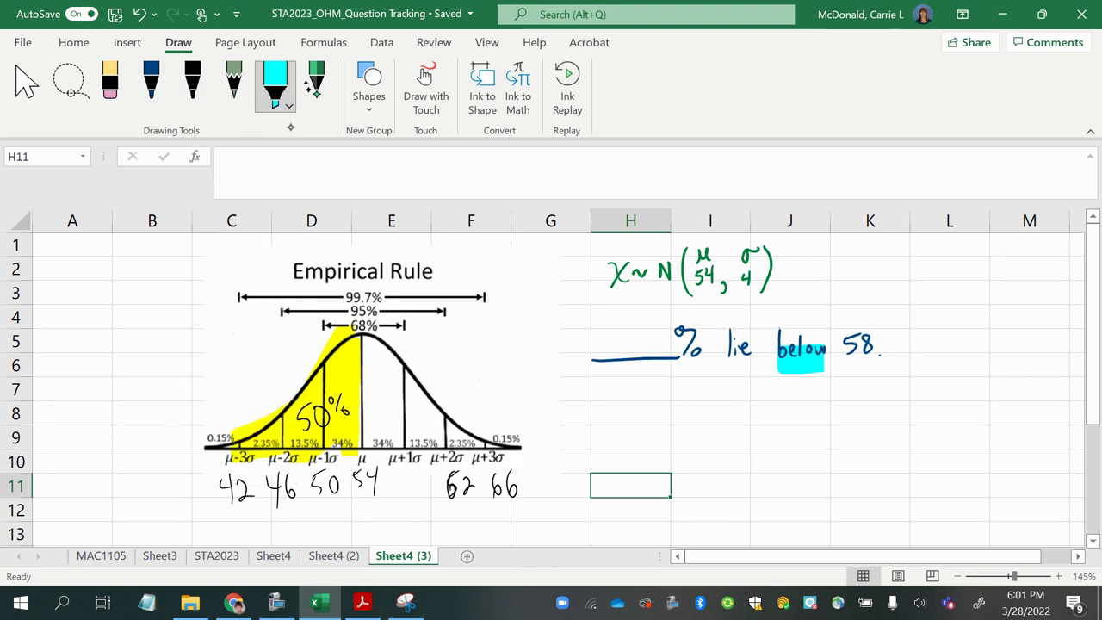
{"action": "left_click", "coordinate": [192, 82]}
{"action": "left_click_drag", "start_coordinate": [403, 477], "coordinate": [399, 497]}
{"action": "left_click_drag", "start_coordinate": [403, 476], "coordinate": [419, 482]}
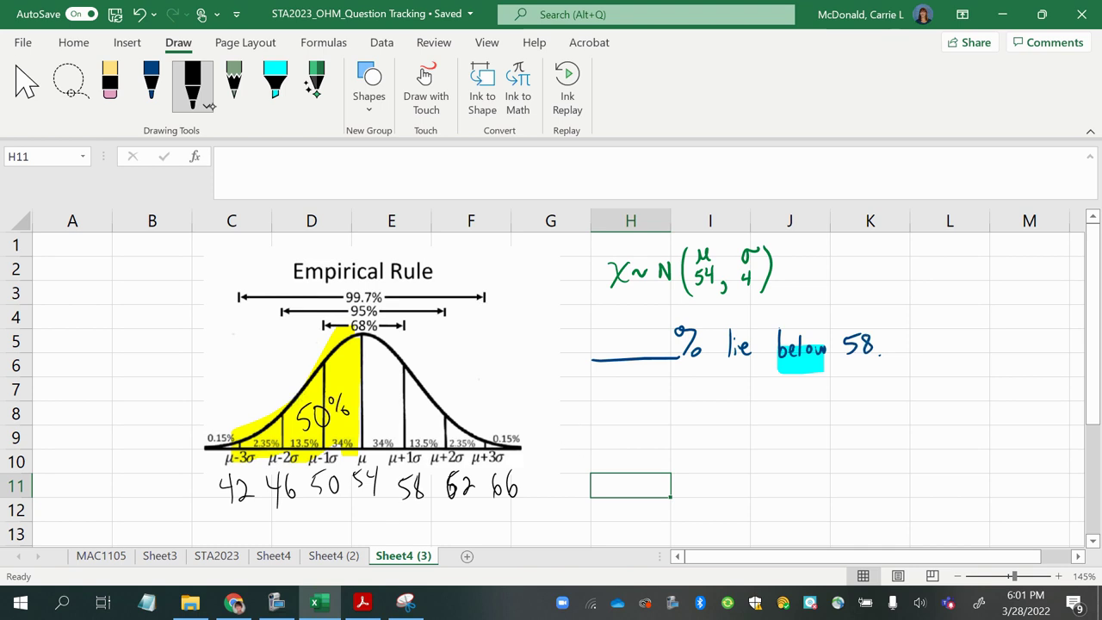
- Shade the band from 54 to 58 cyan and highlight the handwritten 58
{"action": "left_click", "coordinate": [275, 81]}
{"action": "mouse_move", "coordinate": [394, 352]}
{"action": "left_mouse_down"}
{"action": "mouse_move", "coordinate": [393, 447]}
{"action": "mouse_move", "coordinate": [386, 370]}
{"action": "left_mouse_up"}
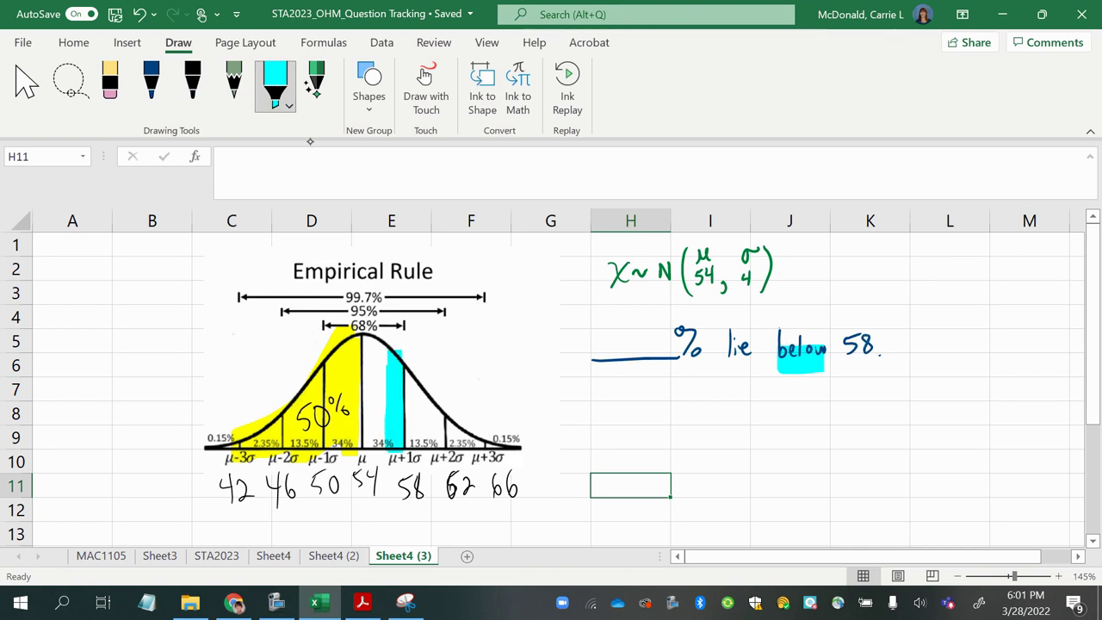
{"action": "left_click_drag", "start_coordinate": [410, 466], "coordinate": [410, 515]}
{"action": "mouse_move", "coordinate": [375, 353]}
{"action": "left_mouse_down"}
{"action": "mouse_move", "coordinate": [375, 446]}
{"action": "mouse_move", "coordinate": [368, 342]}
{"action": "mouse_move", "coordinate": [385, 389]}
{"action": "mouse_move", "coordinate": [360, 336]}
{"action": "mouse_move", "coordinate": [357, 366]}
{"action": "mouse_move", "coordinate": [372, 389]}
{"action": "mouse_move", "coordinate": [384, 371]}
{"action": "left_mouse_up"}
{"action": "left_click", "coordinate": [192, 82]}
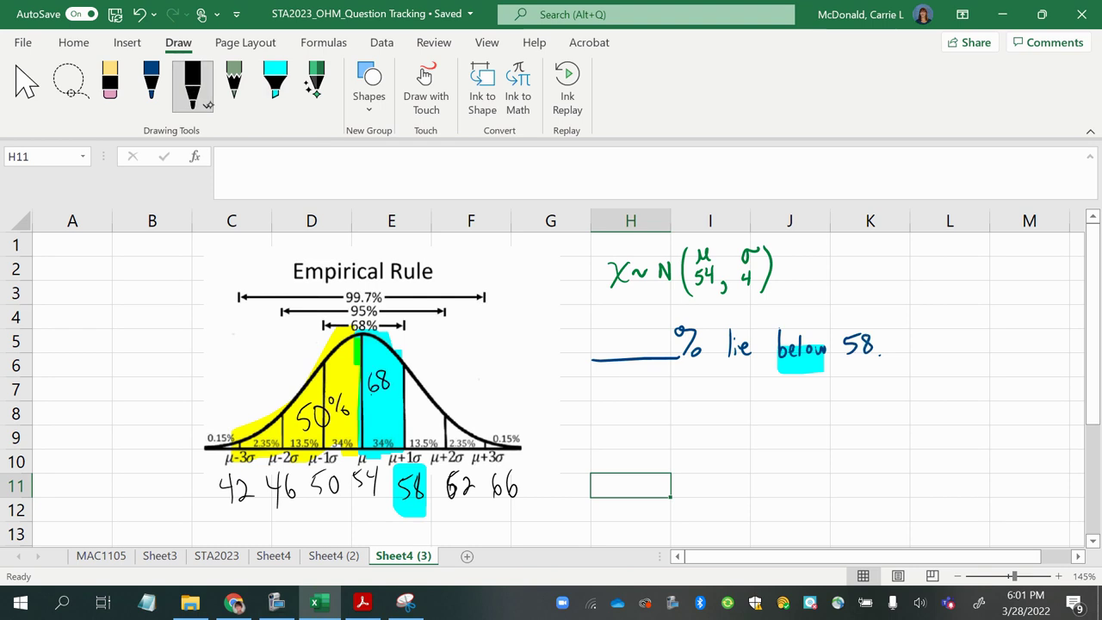